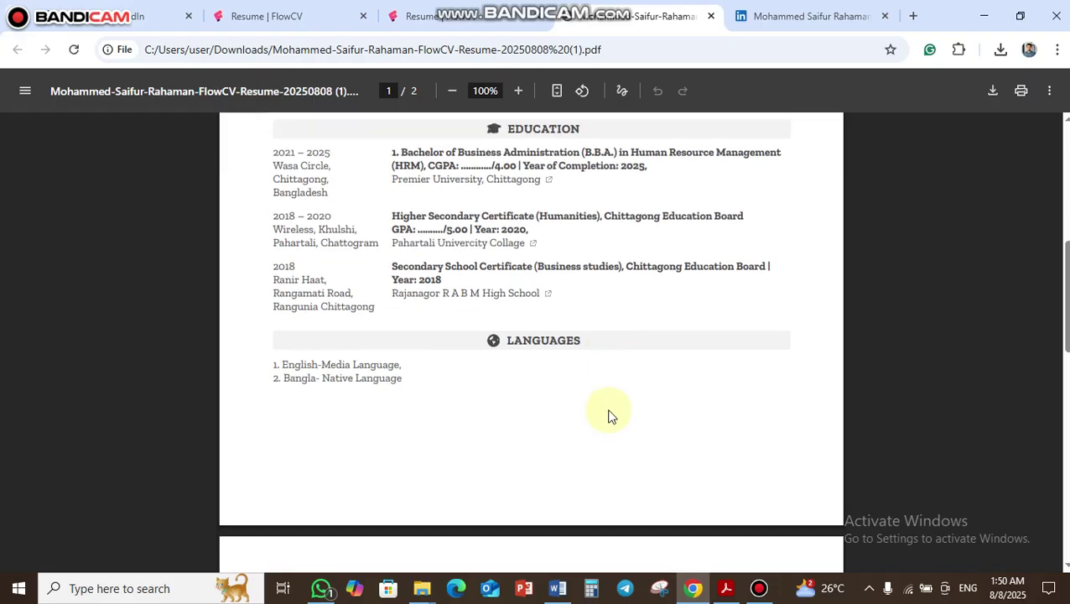
{"action": "scroll", "coordinate": [608, 420], "scroll_direction": "down", "scroll_amount": 3}
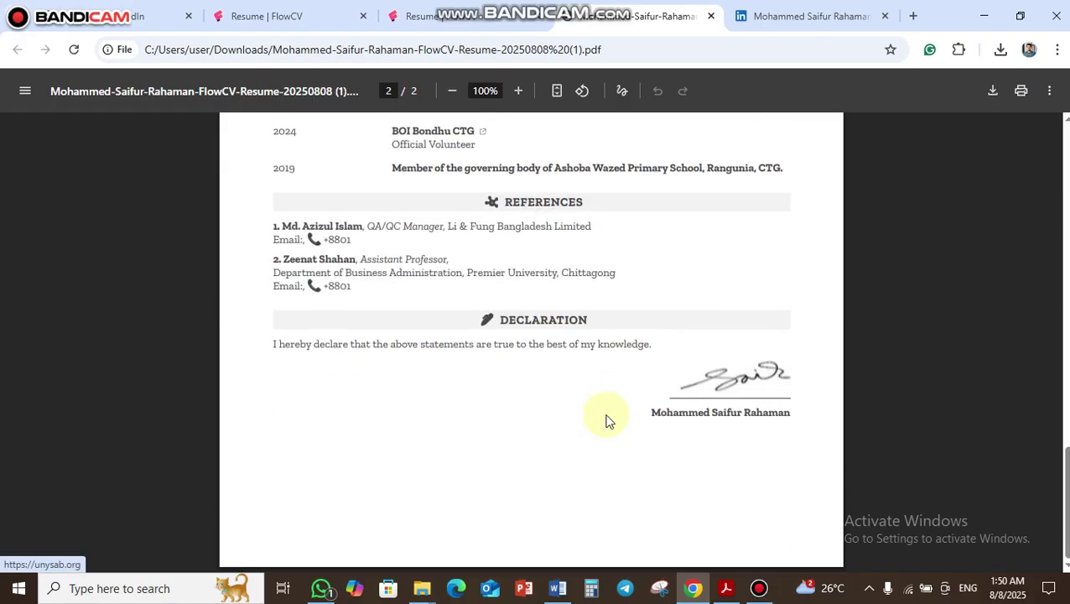
- Dismiss the 'Resume downloaded' popup in the FlowCV resume editor tab
{"action": "scroll", "coordinate": [607, 422], "scroll_direction": "up", "scroll_amount": 15}
{"action": "scroll", "coordinate": [609, 421], "scroll_direction": "up", "scroll_amount": 5}
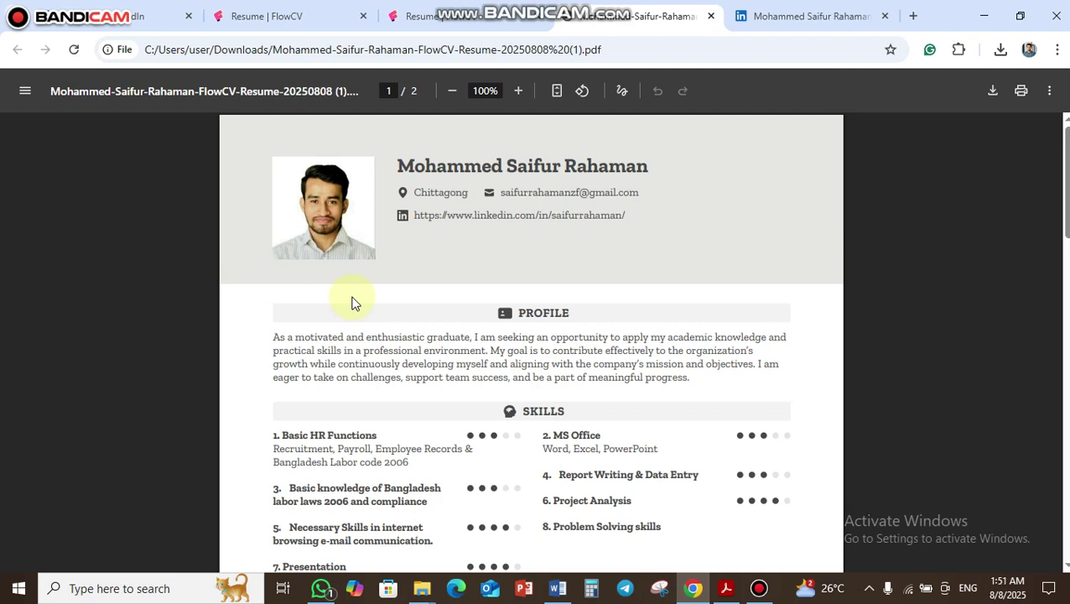
{"action": "left_click", "coordinate": [433, 25]}
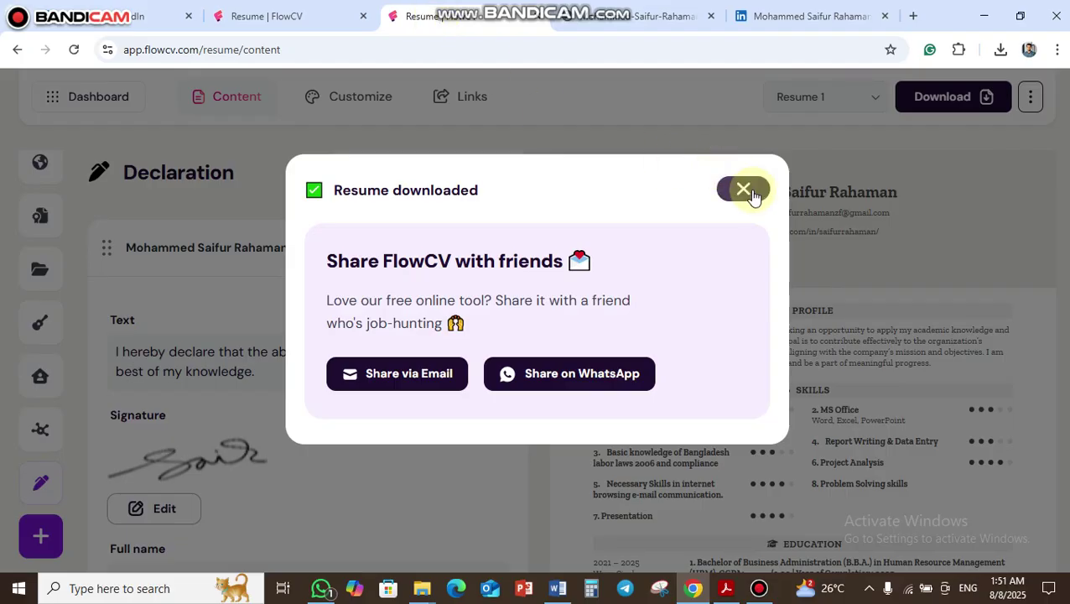
{"action": "left_click", "coordinate": [749, 190]}
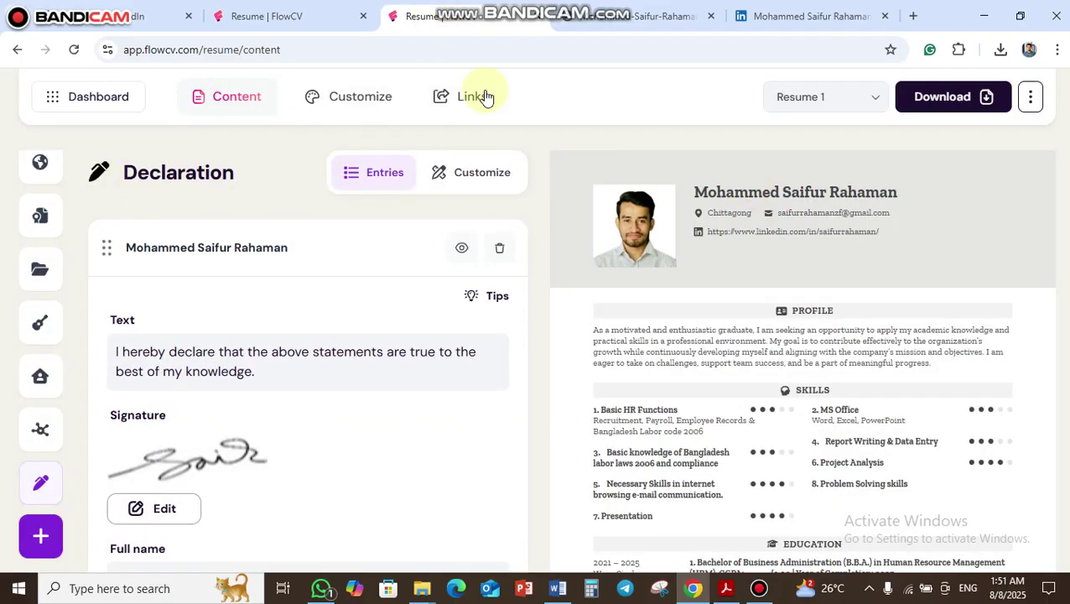
- Navigate back past My Resumes and the FlowCV homepage to Chrome's new tab page
{"action": "left_click", "coordinate": [16, 50]}
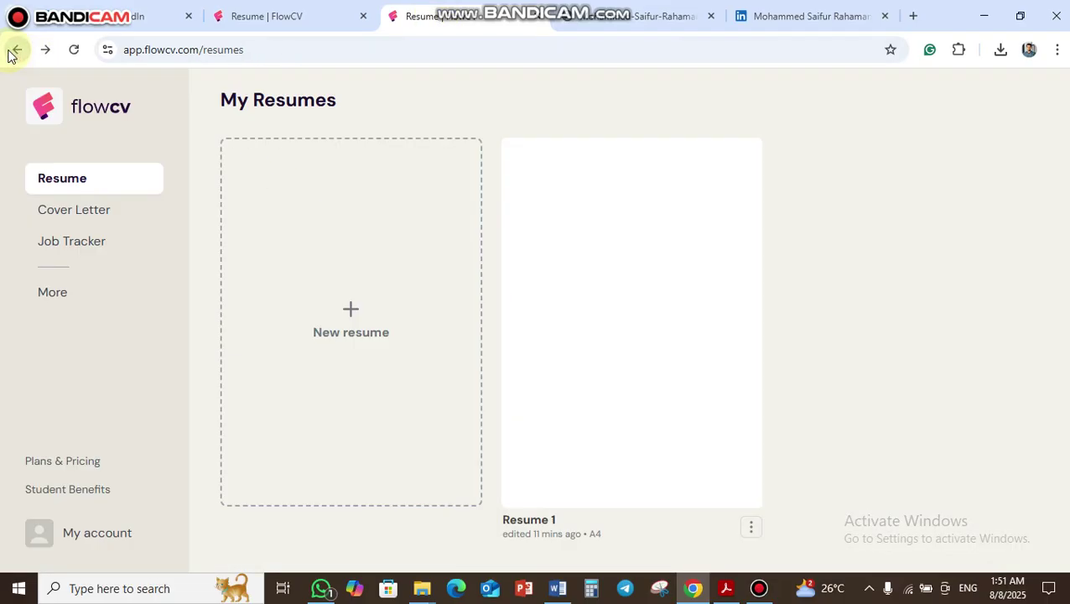
{"action": "left_click", "coordinate": [17, 52]}
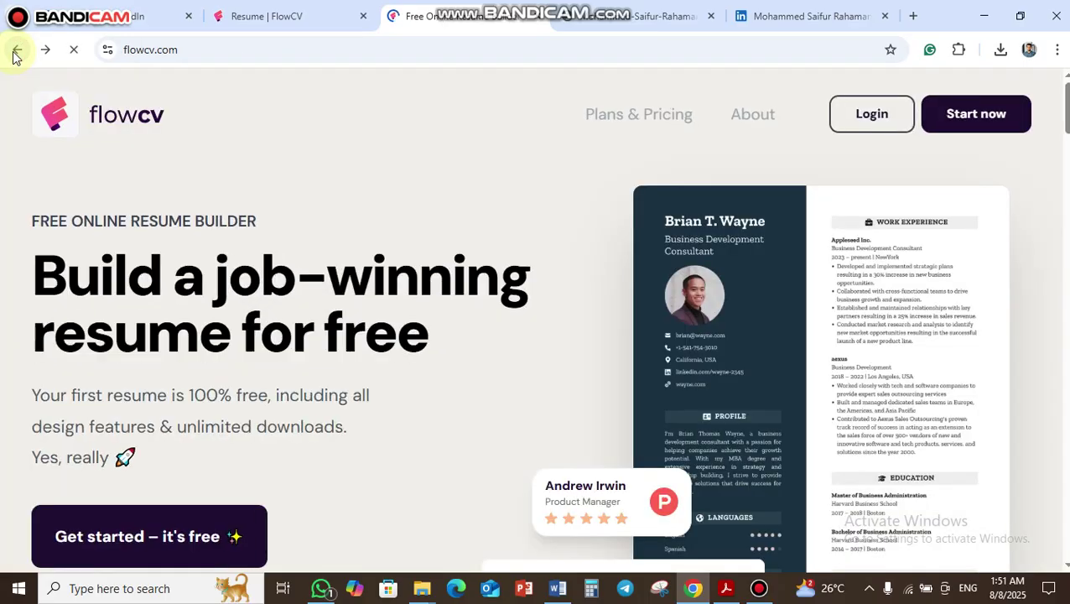
{"action": "left_click", "coordinate": [14, 51]}
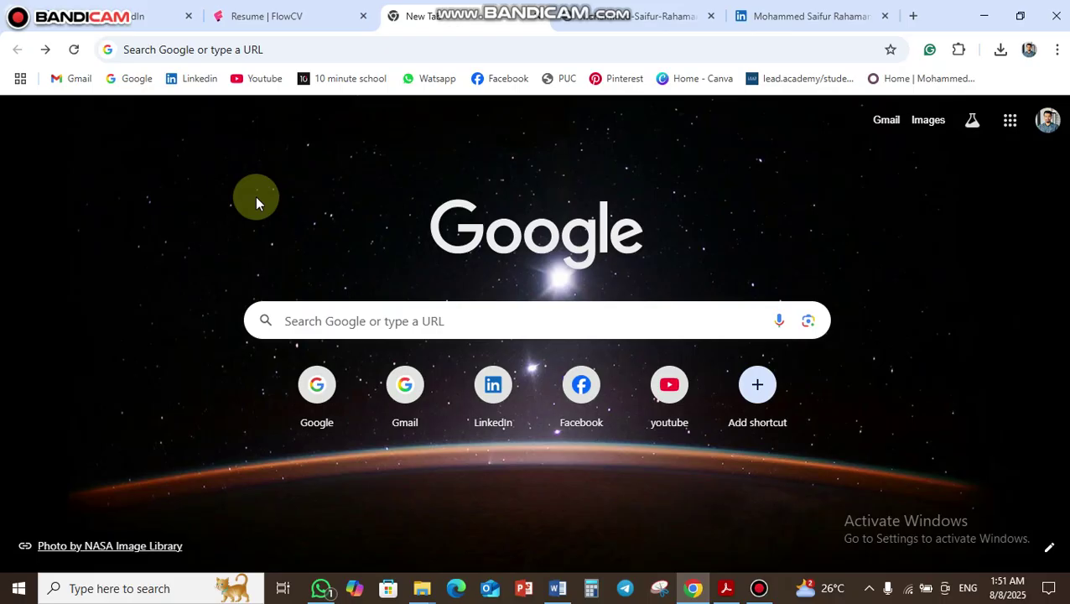
- Search for FlowCV.com from the new tab to load the FlowCV landing page
{"action": "left_click", "coordinate": [475, 320]}
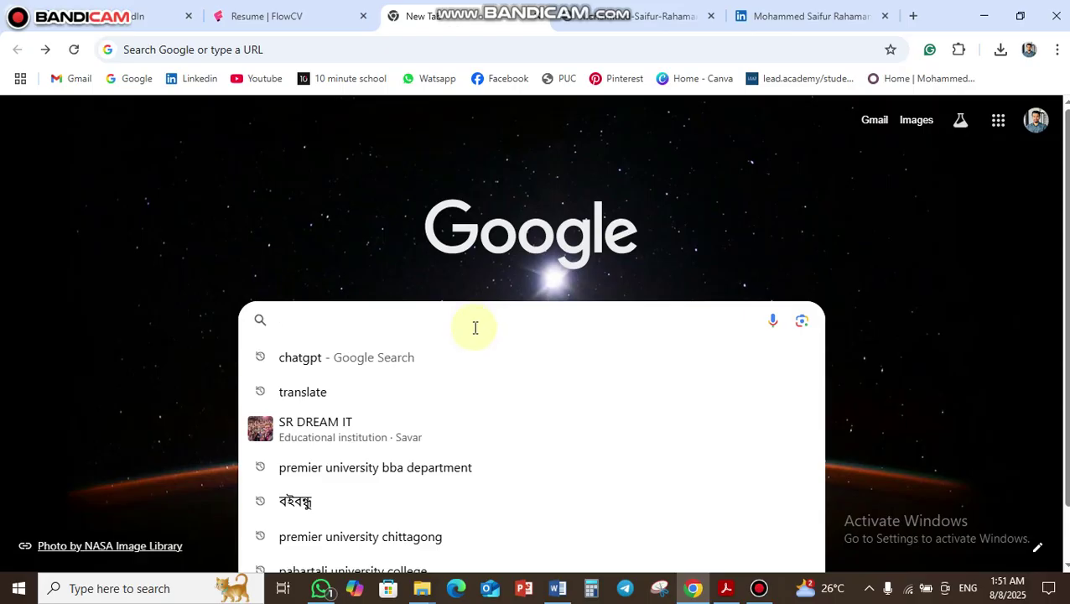
{"action": "type", "text": "F"}
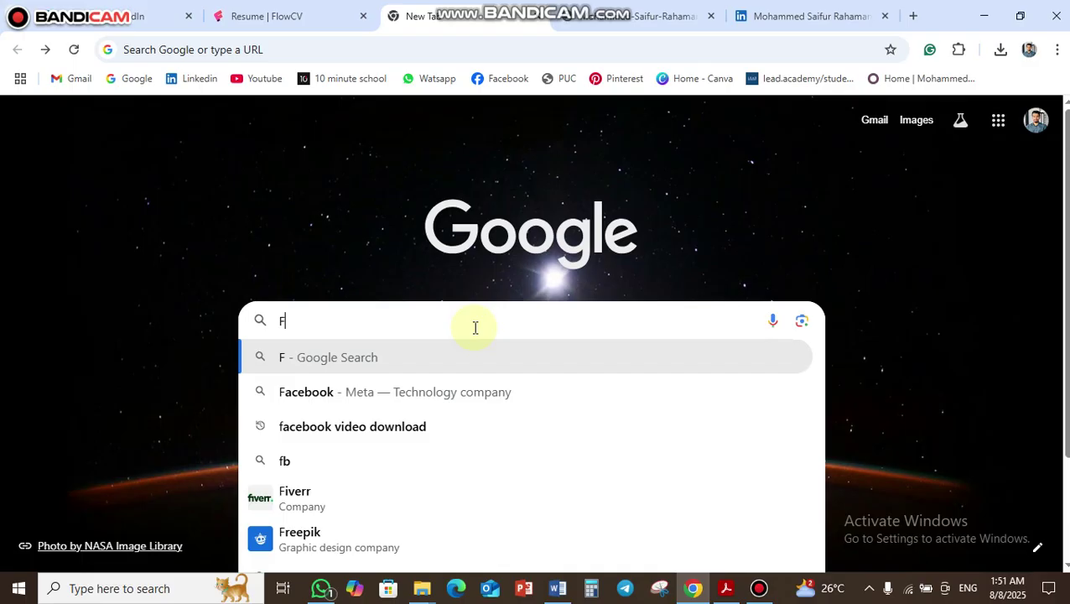
{"action": "type", "text": "low"}
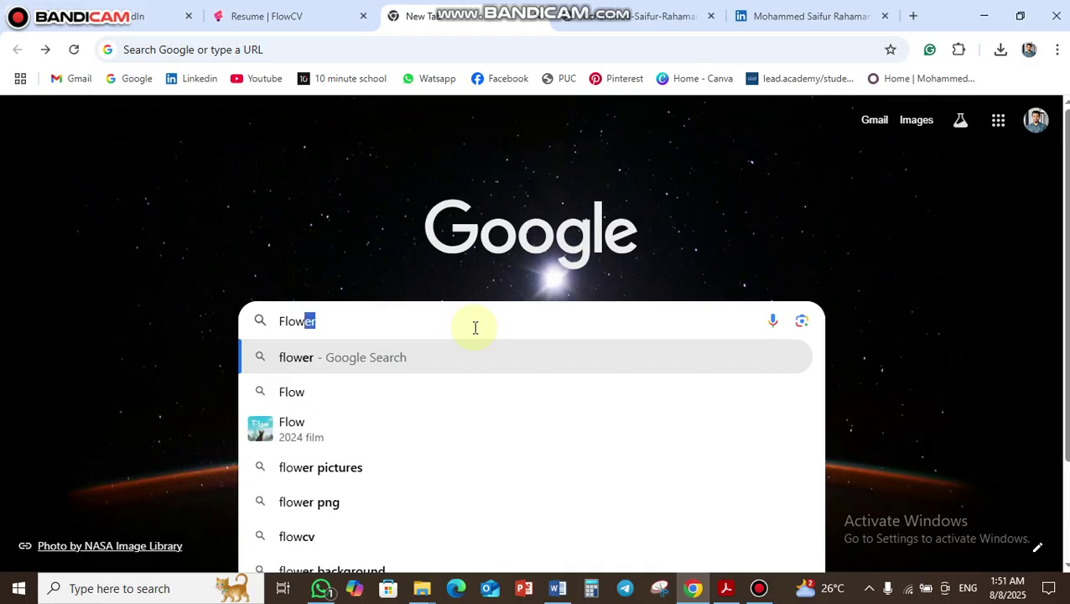
{"action": "type", "text": "CV"}
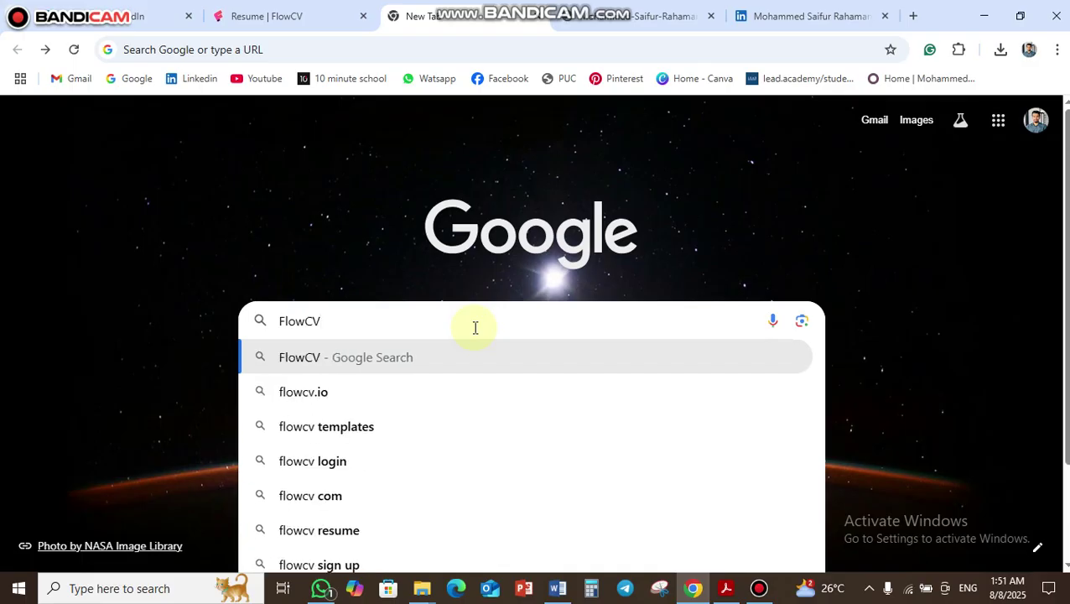
{"action": "type", "text": ".com"}
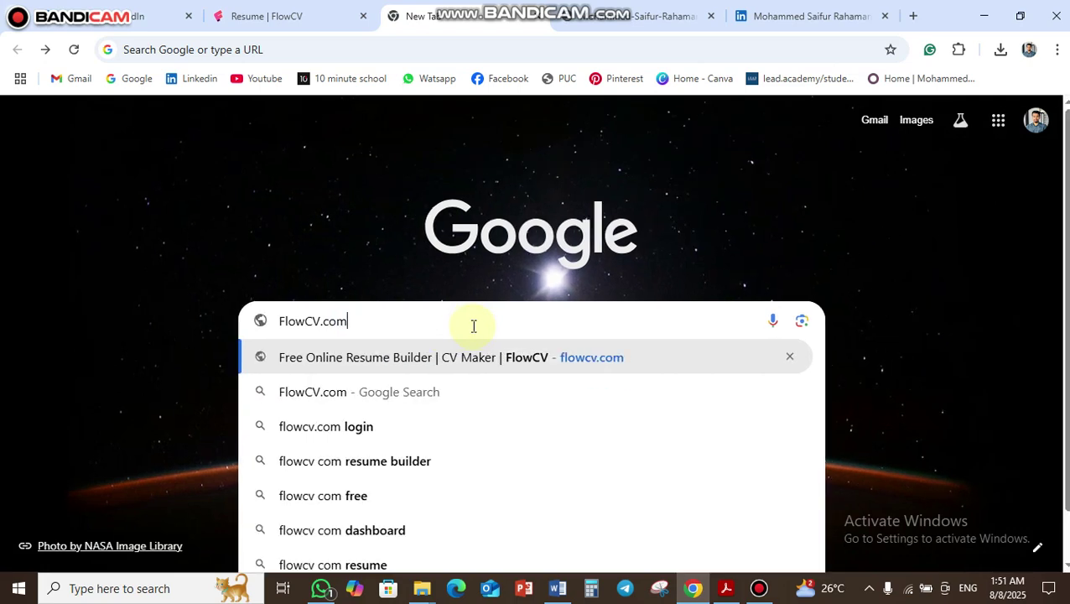
{"action": "key", "text": "Return"}
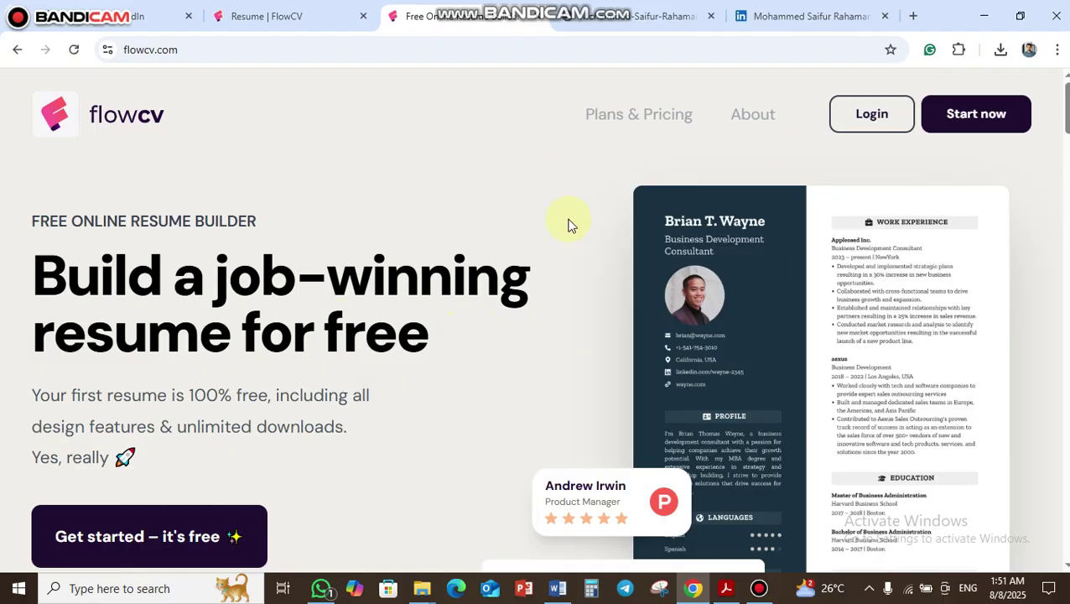
{"action": "scroll", "coordinate": [805, 279], "scroll_direction": "down", "scroll_amount": 5}
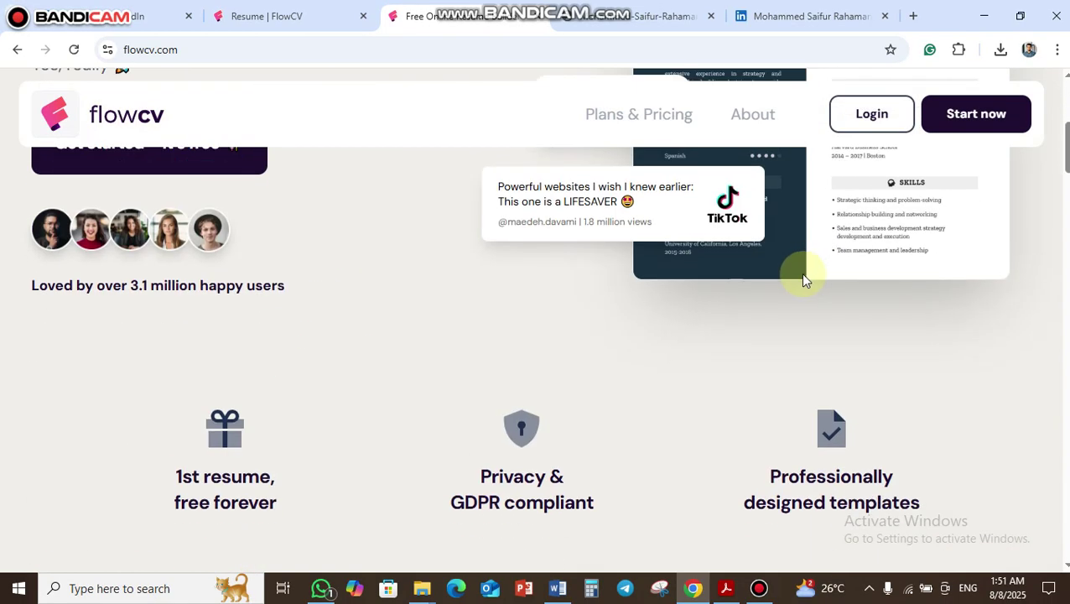
{"action": "scroll", "coordinate": [839, 289], "scroll_direction": "down", "scroll_amount": 1}
{"action": "scroll", "coordinate": [838, 307], "scroll_direction": "down", "scroll_amount": 2}
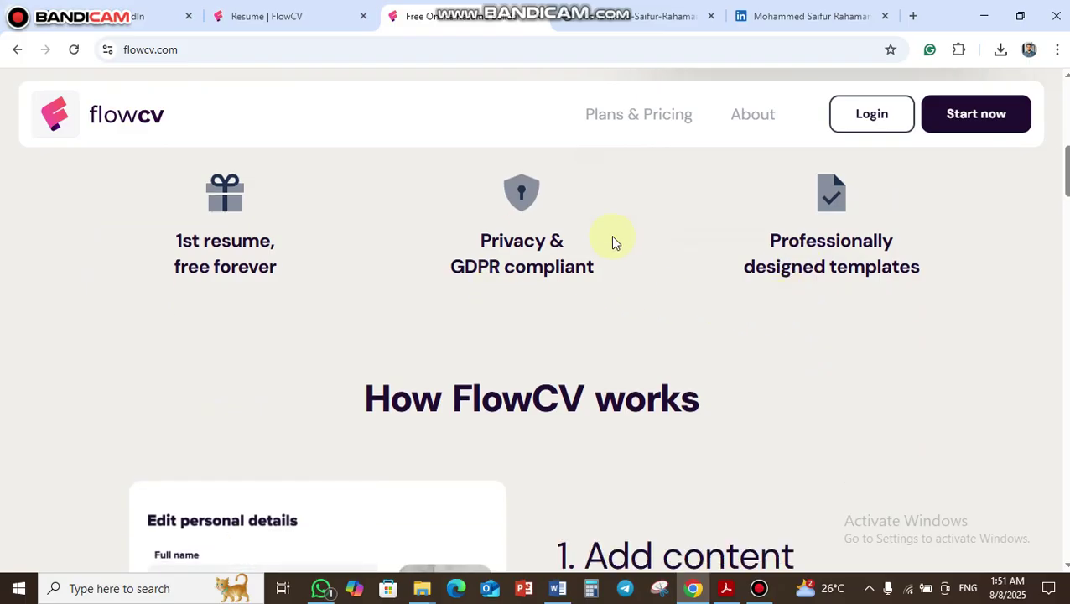
{"action": "scroll", "coordinate": [612, 241], "scroll_direction": "down", "scroll_amount": 10}
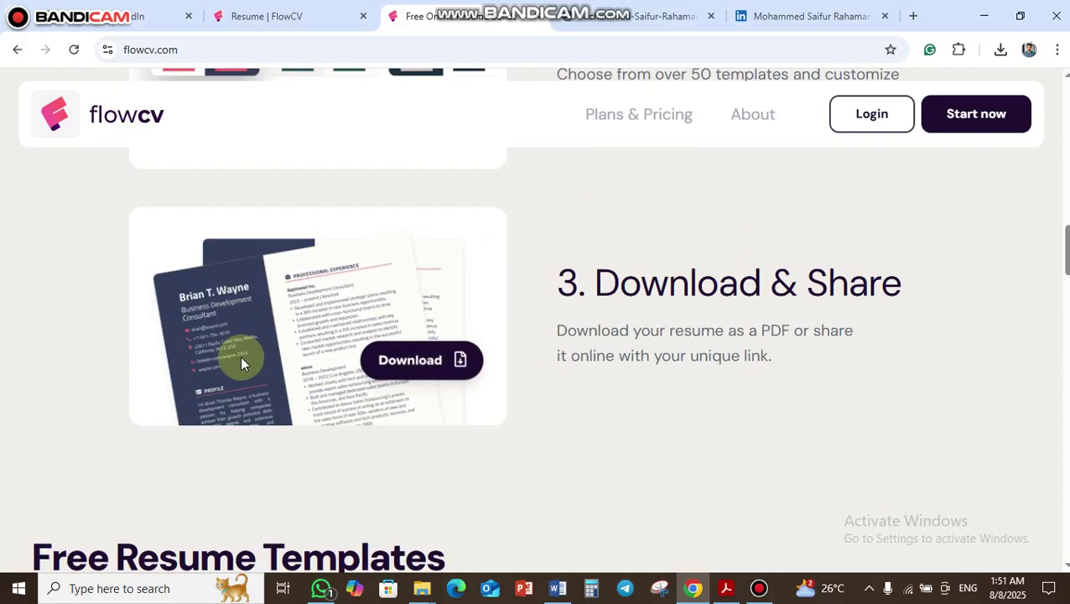
{"action": "scroll", "coordinate": [241, 382], "scroll_direction": "down", "scroll_amount": 6}
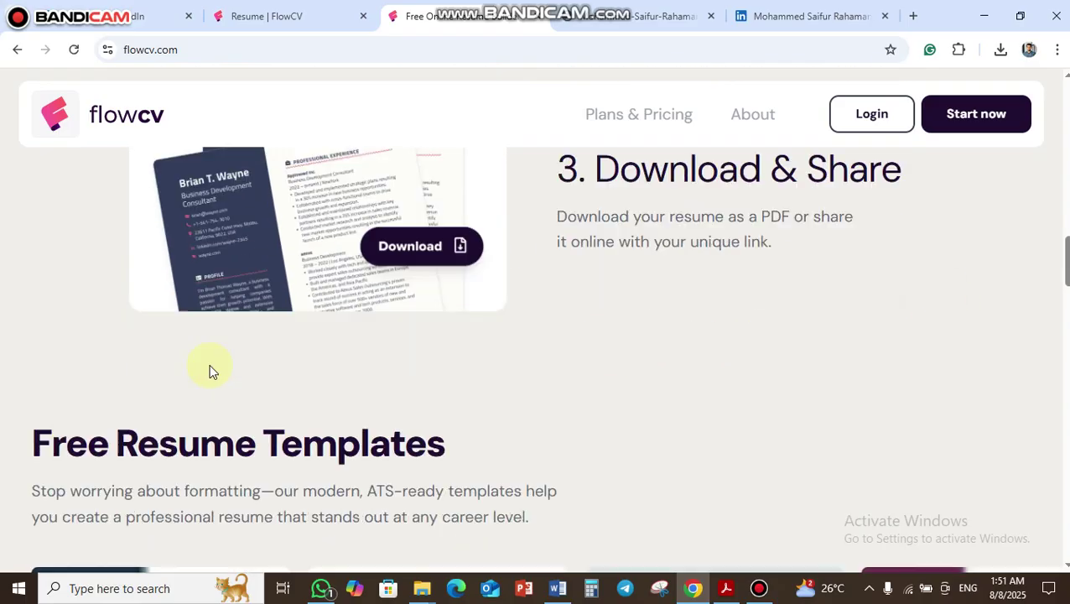
{"action": "scroll", "coordinate": [563, 329], "scroll_direction": "up", "scroll_amount": 1}
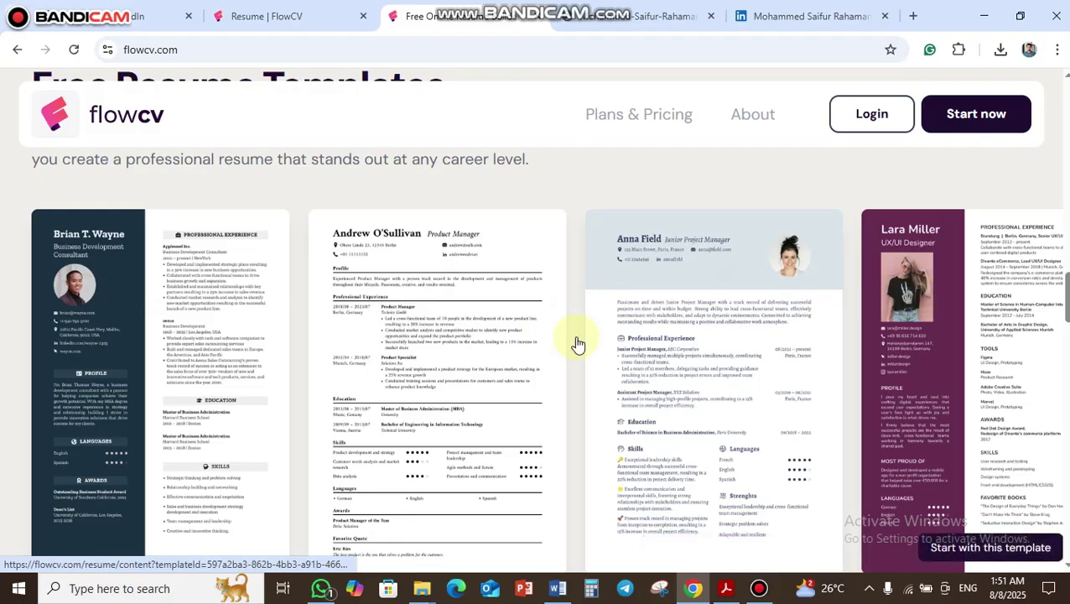
{"action": "scroll", "coordinate": [755, 335], "scroll_direction": "down", "scroll_amount": 1}
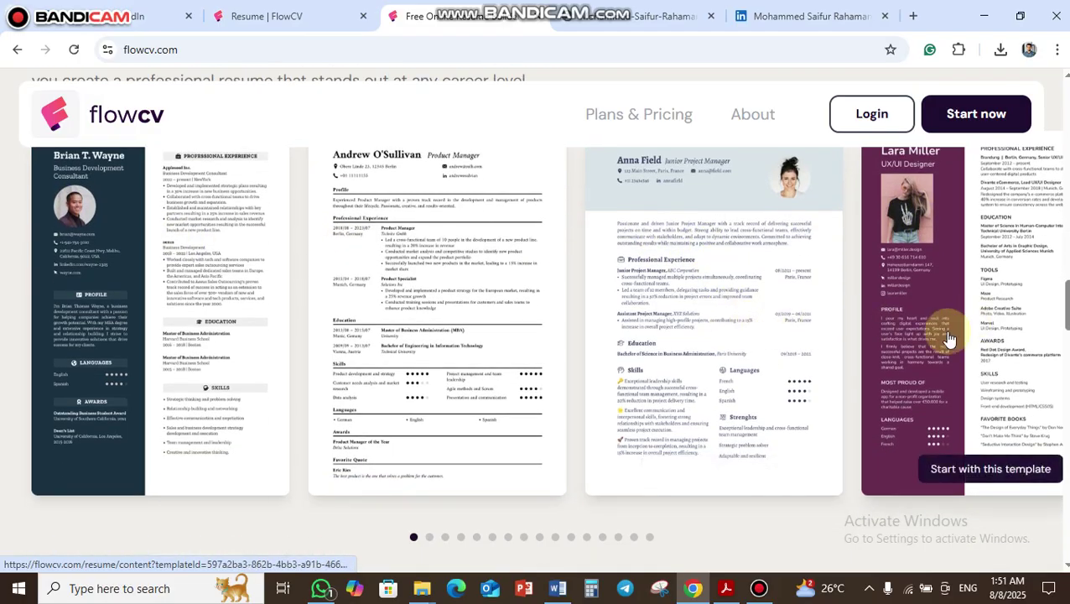
{"action": "scroll", "coordinate": [947, 339], "scroll_direction": "down", "scroll_amount": 2}
{"action": "scroll", "coordinate": [949, 342], "scroll_direction": "up", "scroll_amount": 2}
{"action": "scroll", "coordinate": [1025, 327], "scroll_direction": "up", "scroll_amount": 1}
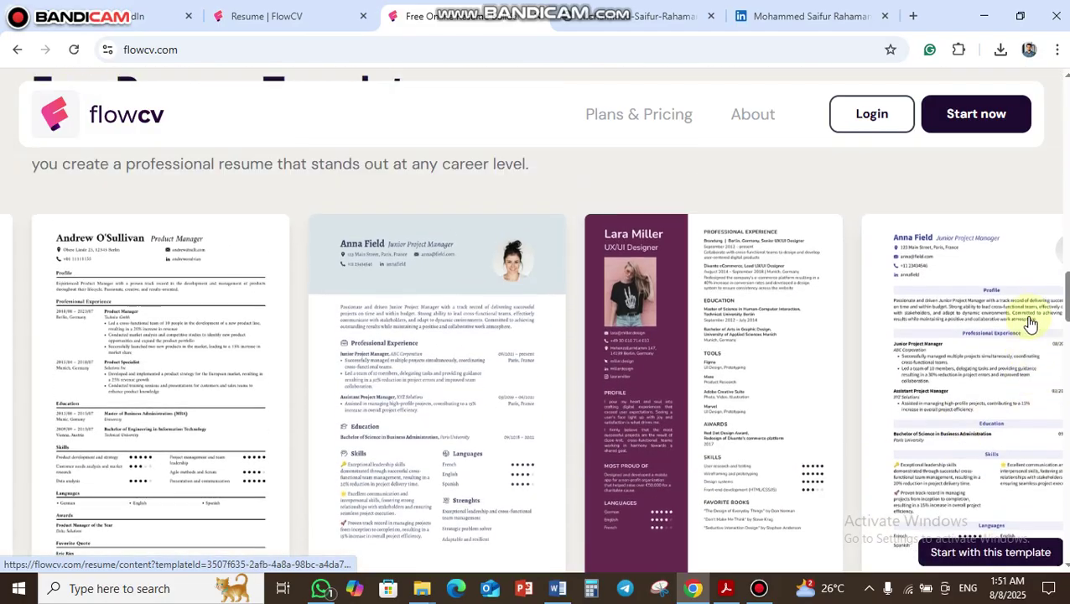
{"action": "scroll", "coordinate": [1026, 330], "scroll_direction": "down", "scroll_amount": 1}
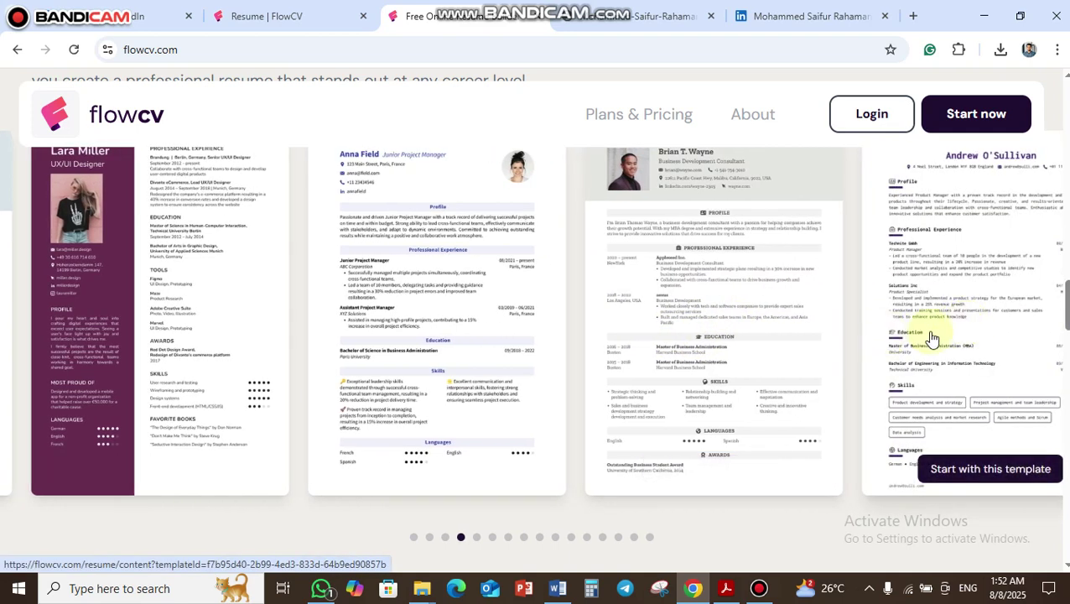
{"action": "left_click_drag", "start_coordinate": [931, 337], "coordinate": [825, 328]}
{"action": "scroll", "coordinate": [825, 327], "scroll_direction": "down", "scroll_amount": 4}
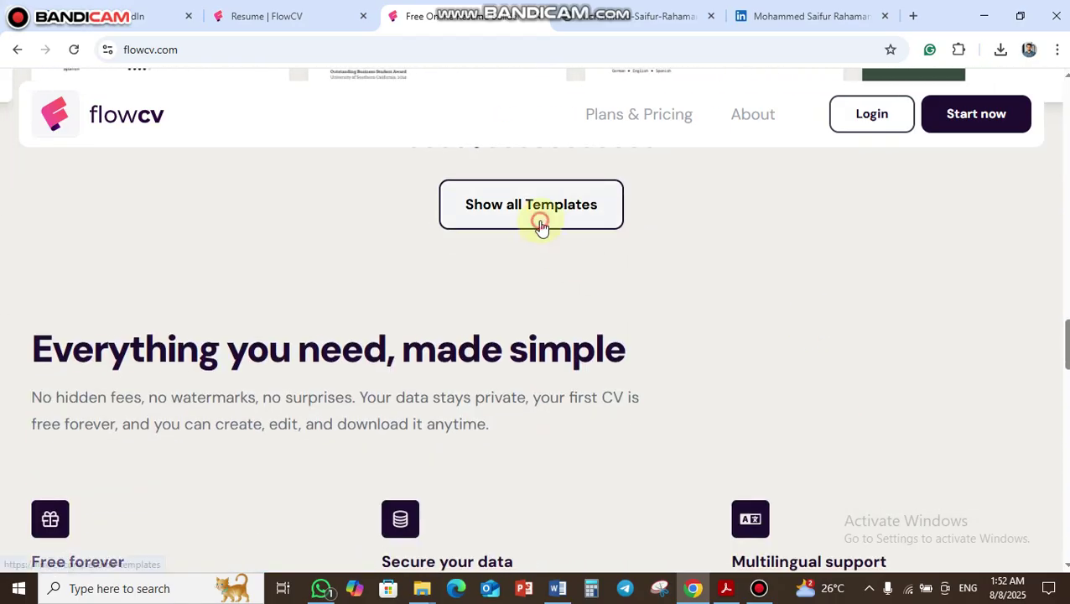
{"action": "left_click", "coordinate": [538, 221]}
{"action": "scroll", "coordinate": [673, 358], "scroll_direction": "down", "scroll_amount": 5}
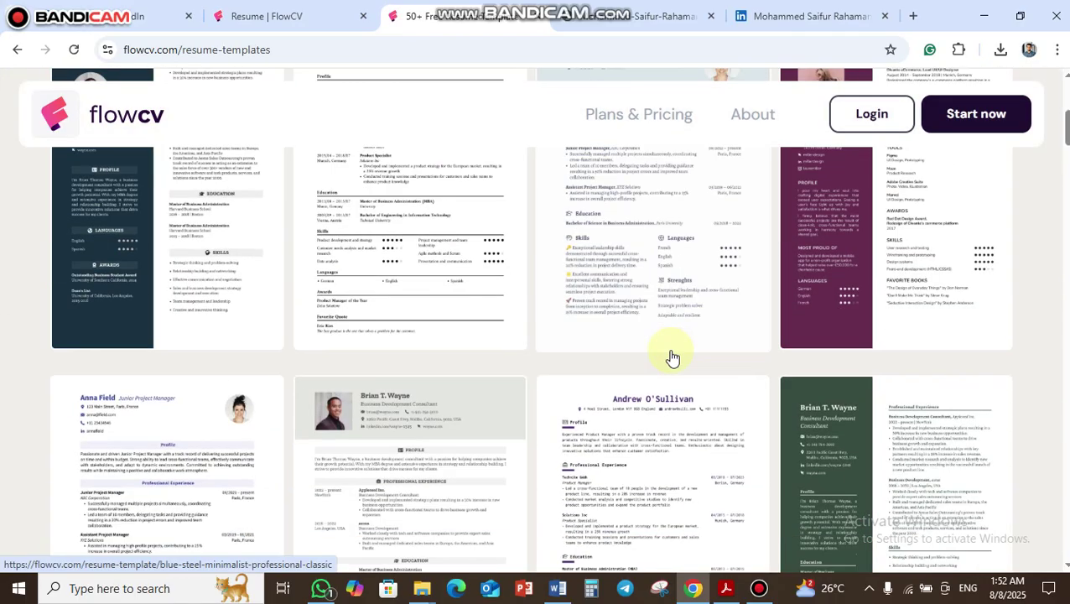
{"action": "scroll", "coordinate": [612, 359], "scroll_direction": "down", "scroll_amount": 5}
{"action": "scroll", "coordinate": [544, 291], "scroll_direction": "down", "scroll_amount": 5}
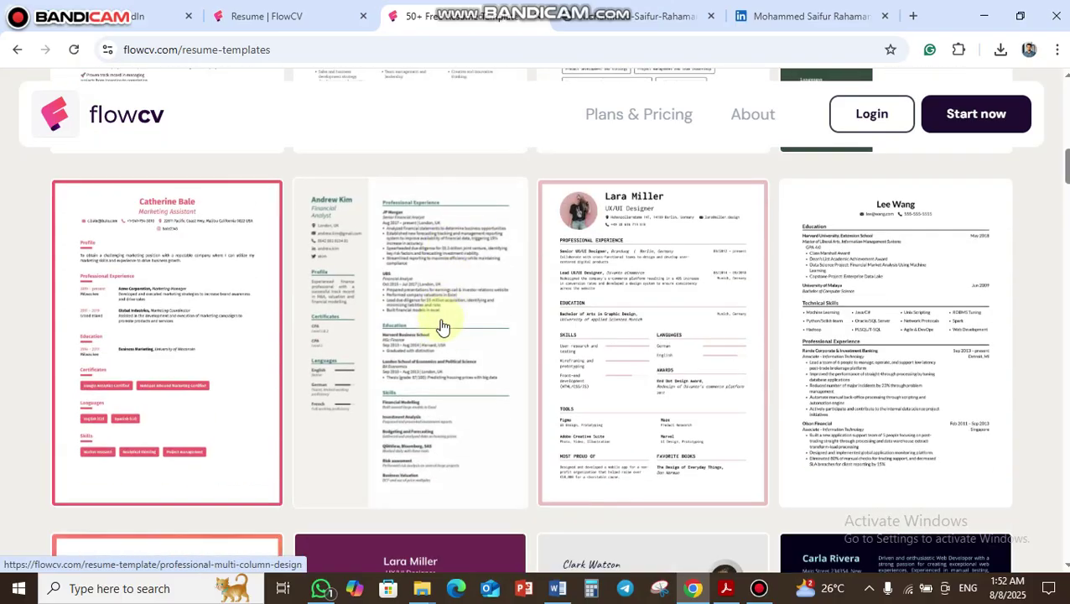
{"action": "scroll", "coordinate": [675, 358], "scroll_direction": "down", "scroll_amount": 10}
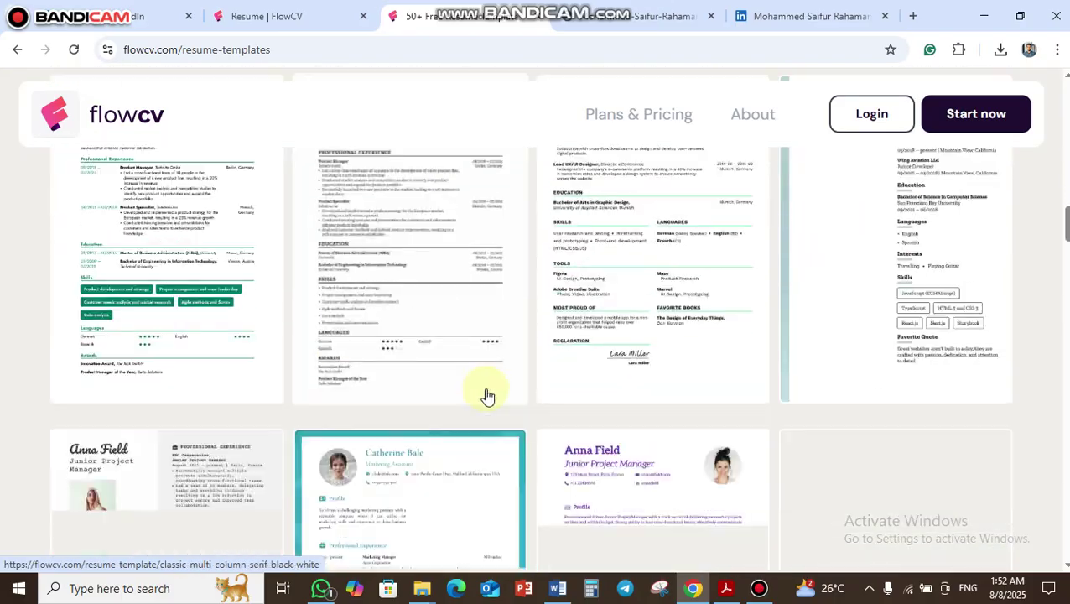
{"action": "scroll", "coordinate": [370, 353], "scroll_direction": "down", "scroll_amount": 4}
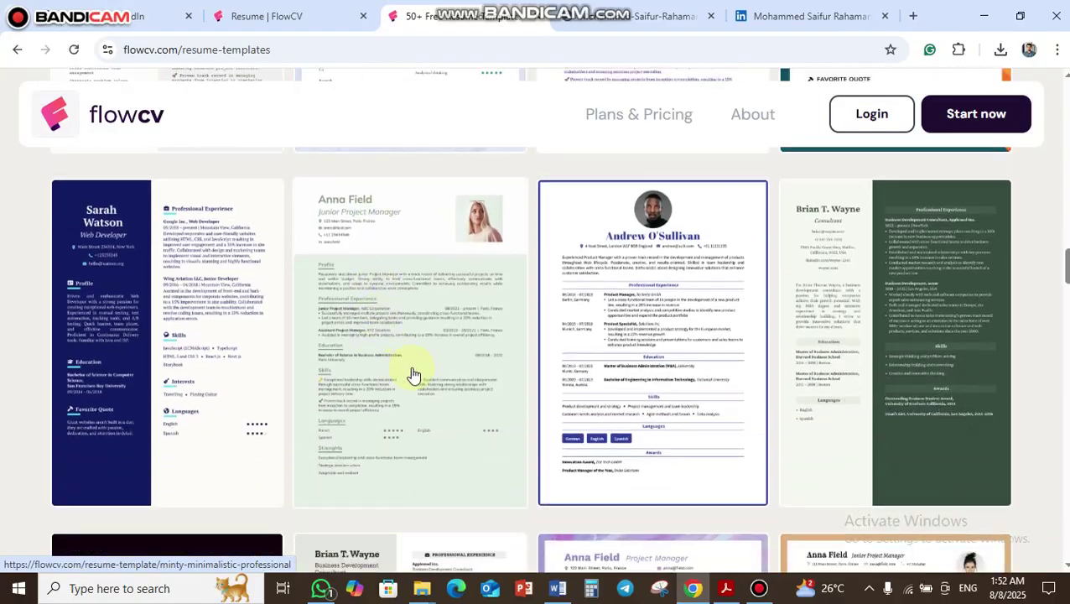
{"action": "scroll", "coordinate": [321, 331], "scroll_direction": "down", "scroll_amount": 5}
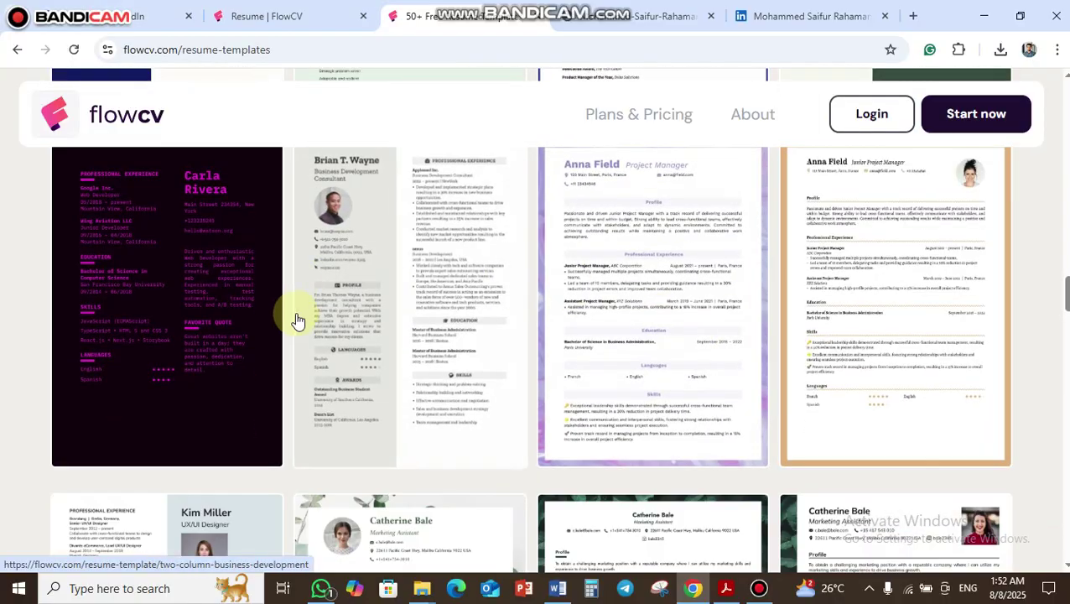
{"action": "scroll", "coordinate": [369, 342], "scroll_direction": "down", "scroll_amount": 3}
{"action": "scroll", "coordinate": [411, 375], "scroll_direction": "down", "scroll_amount": 3}
{"action": "scroll", "coordinate": [471, 372], "scroll_direction": "up", "scroll_amount": 4}
{"action": "scroll", "coordinate": [579, 353], "scroll_direction": "down", "scroll_amount": 5}
{"action": "scroll", "coordinate": [653, 341], "scroll_direction": "down", "scroll_amount": 5}
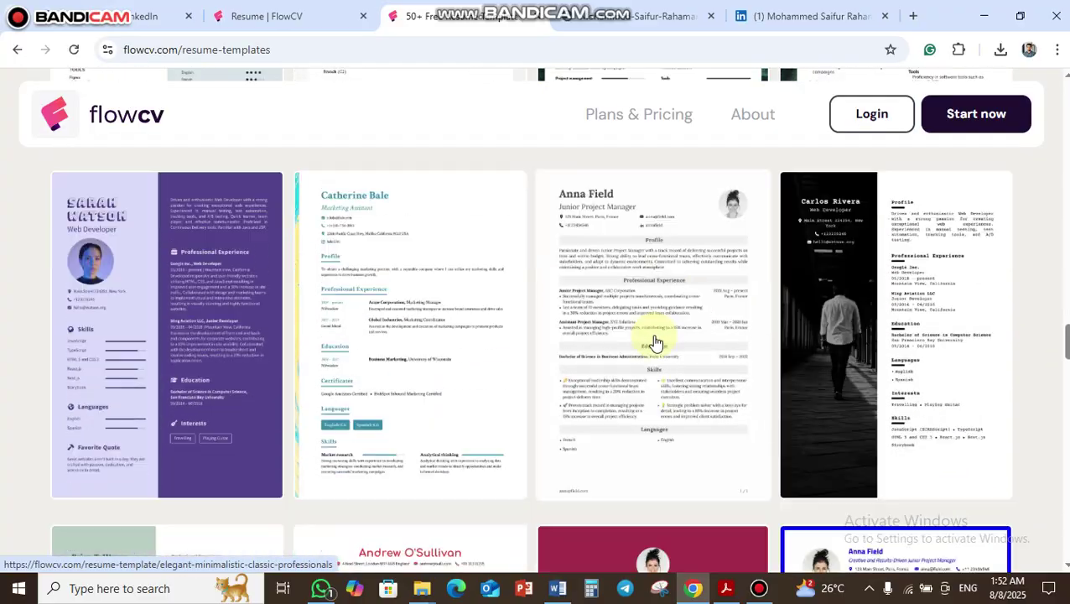
{"action": "scroll", "coordinate": [769, 383], "scroll_direction": "down", "scroll_amount": 10}
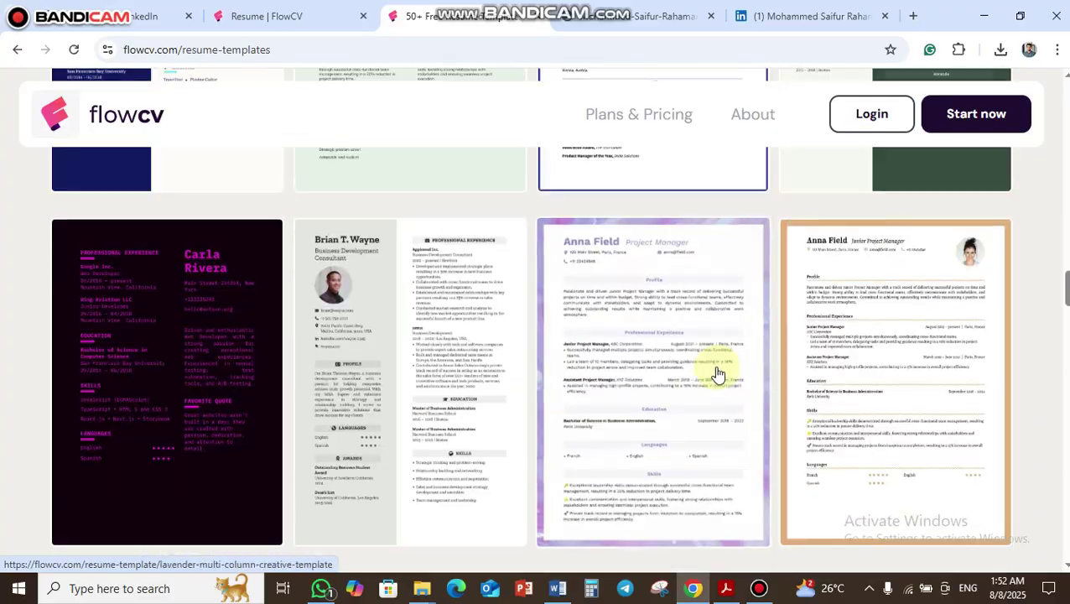
{"action": "scroll", "coordinate": [713, 377], "scroll_direction": "up", "scroll_amount": 15}
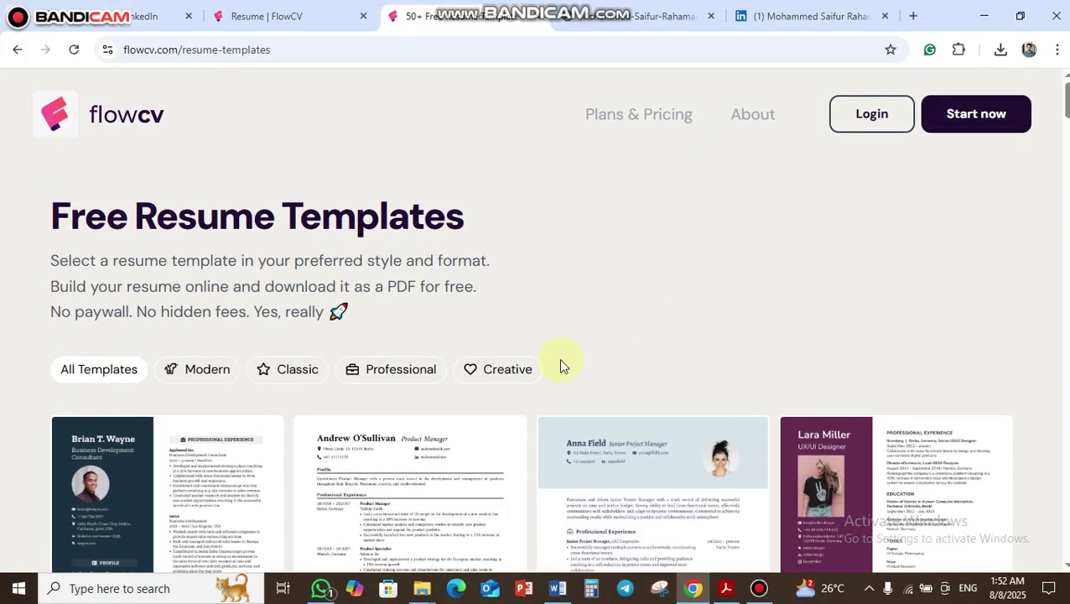
- Return to the FlowCV home page and use Start now to reach My Resumes listing Resume 1
{"action": "left_click", "coordinate": [11, 53]}
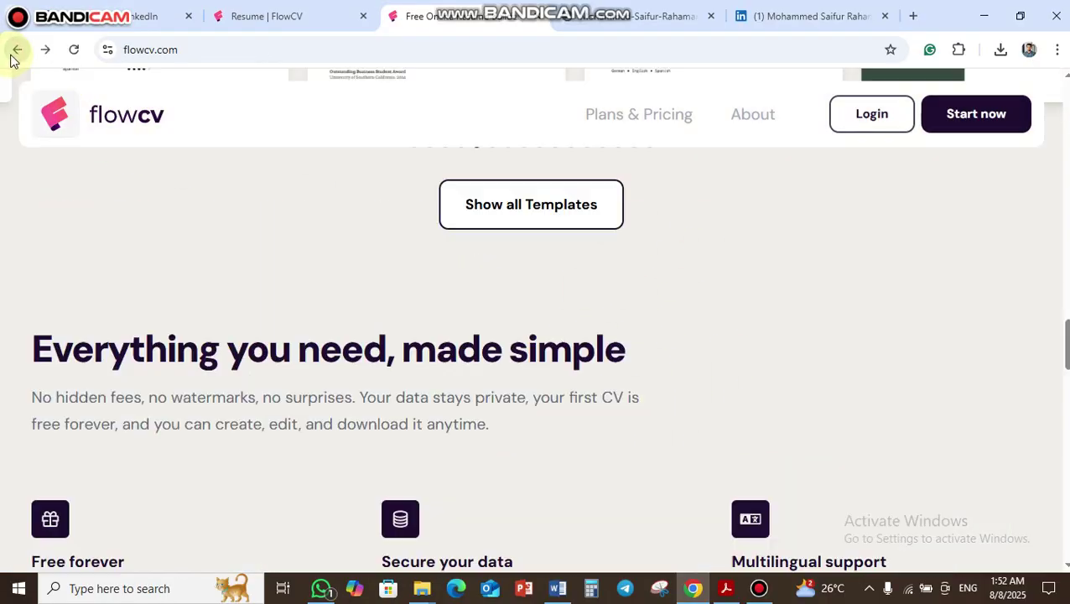
{"action": "scroll", "coordinate": [240, 240], "scroll_direction": "up", "scroll_amount": 5}
{"action": "scroll", "coordinate": [240, 235], "scroll_direction": "up", "scroll_amount": 8}
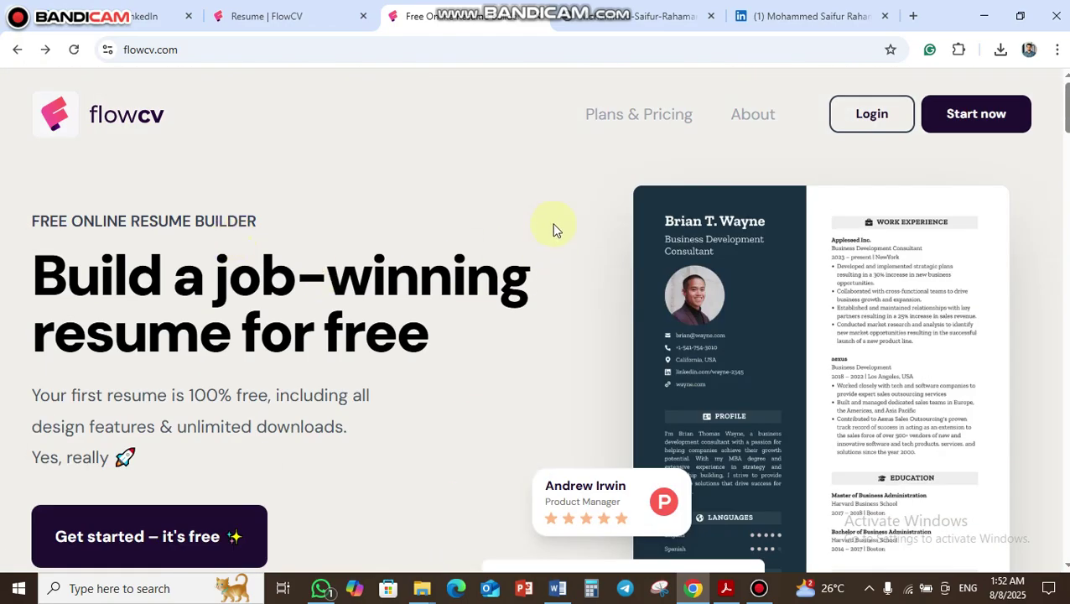
{"action": "scroll", "coordinate": [555, 232], "scroll_direction": "down", "scroll_amount": 5}
{"action": "scroll", "coordinate": [515, 273], "scroll_direction": "down", "scroll_amount": 3}
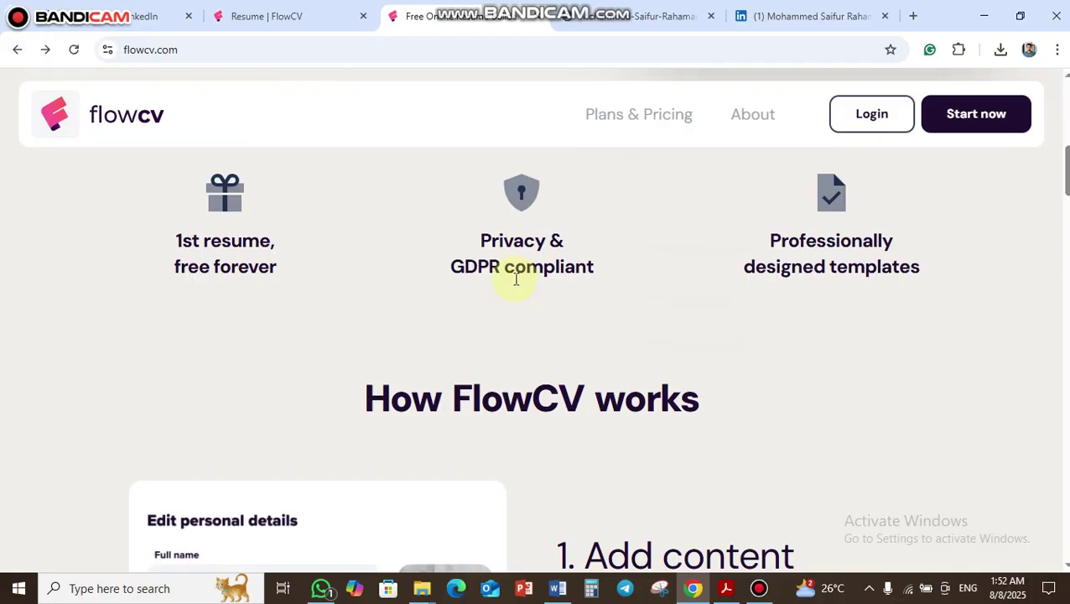
{"action": "scroll", "coordinate": [513, 279], "scroll_direction": "up", "scroll_amount": 8}
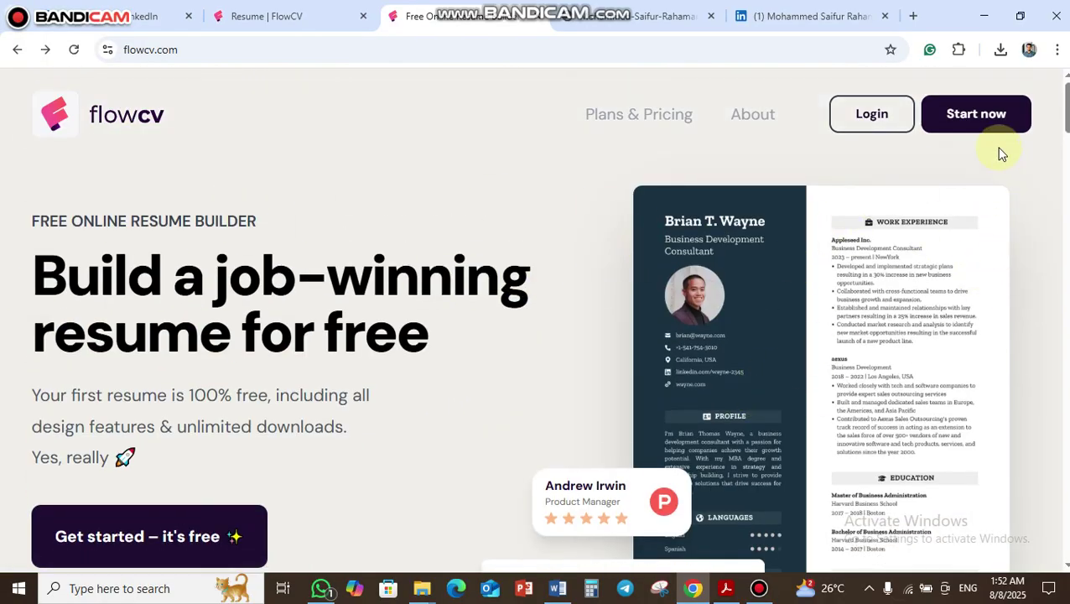
{"action": "left_click", "coordinate": [994, 126]}
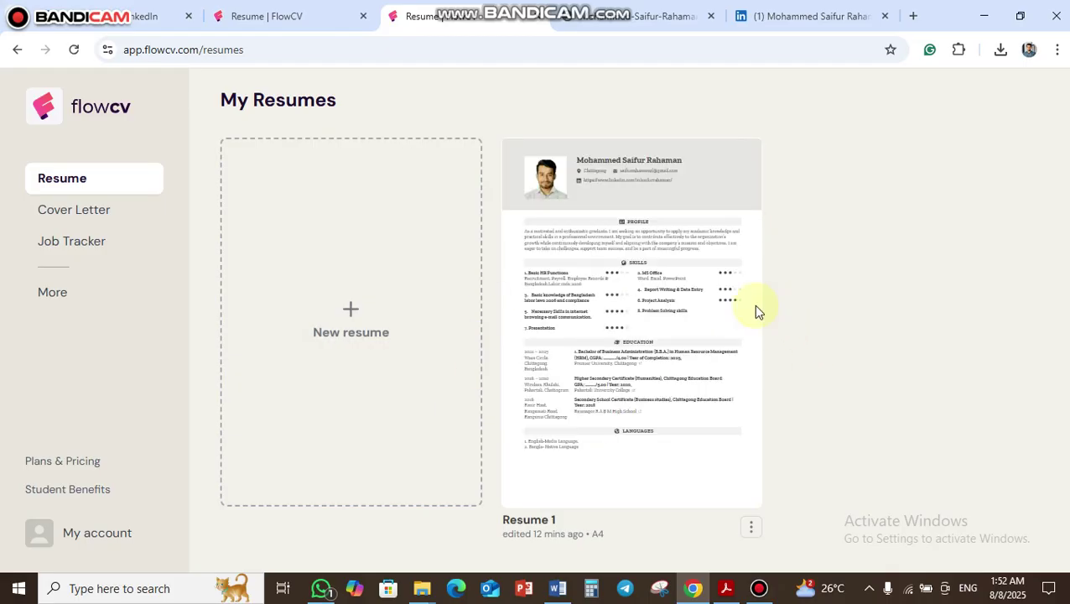
- Open Resume 1 in the editor and scroll through its two-page preview and Personal Details
{"action": "mouse_move", "coordinate": [617, 351]}
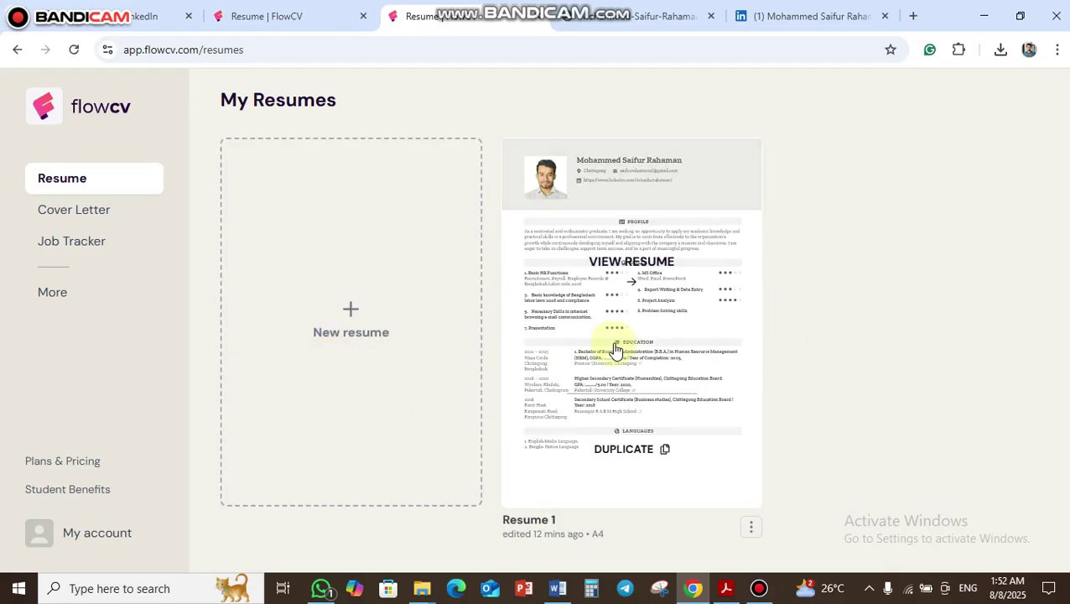
{"action": "left_click", "coordinate": [629, 317]}
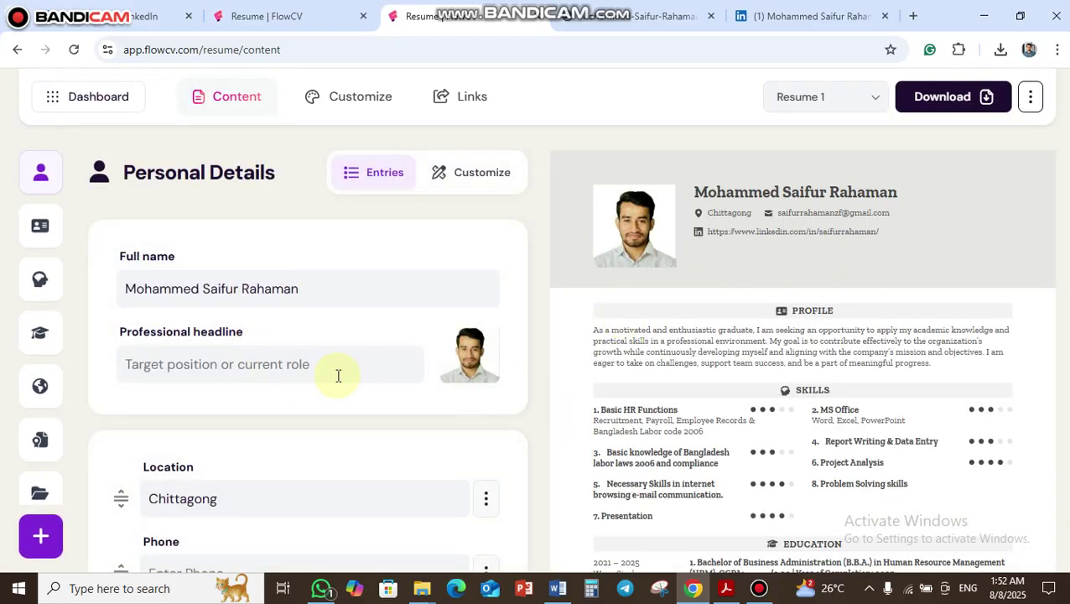
{"action": "mouse_move", "coordinate": [67, 530]}
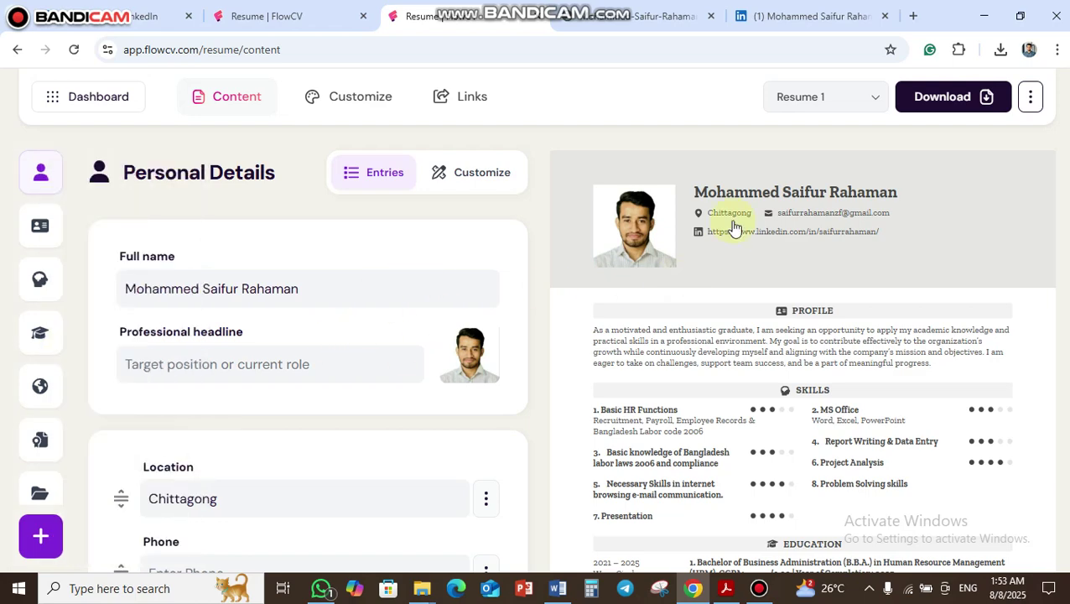
{"action": "scroll", "coordinate": [754, 285], "scroll_direction": "down", "scroll_amount": 8}
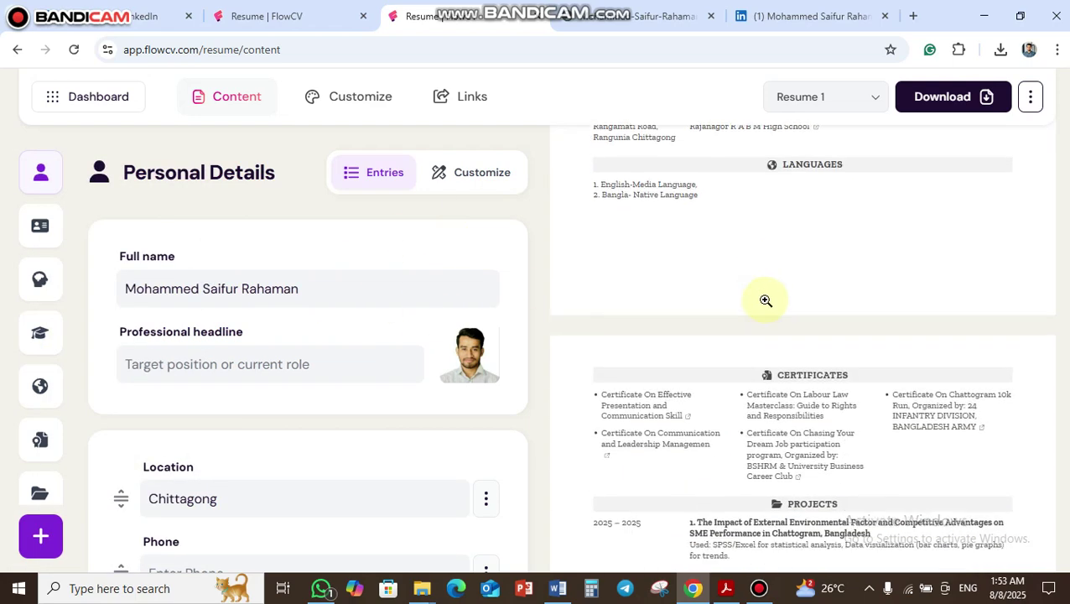
{"action": "scroll", "coordinate": [766, 308], "scroll_direction": "down", "scroll_amount": 4}
{"action": "scroll", "coordinate": [789, 369], "scroll_direction": "up", "scroll_amount": 10}
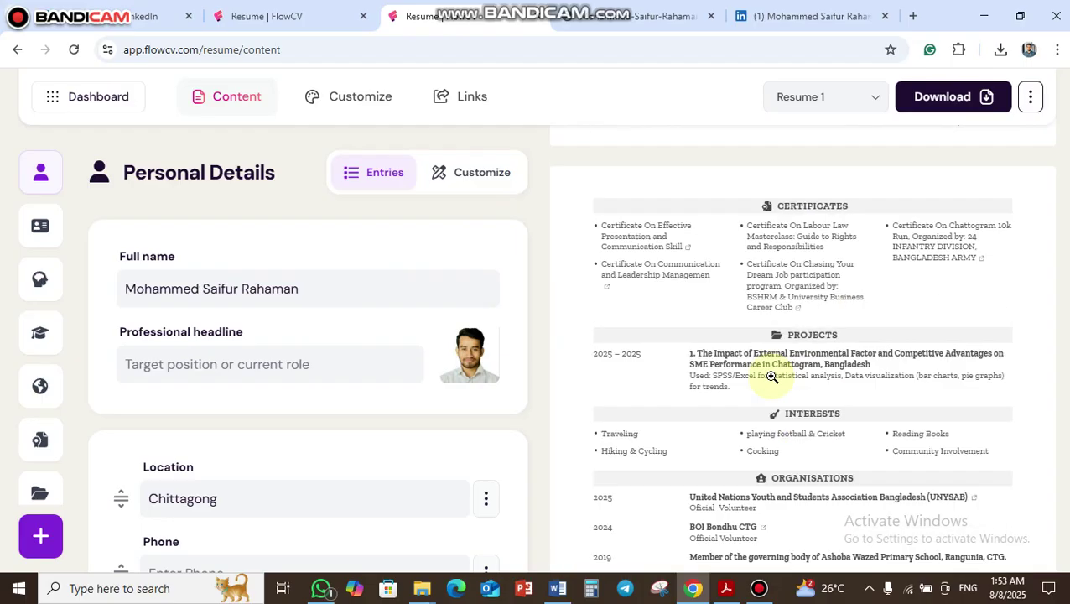
{"action": "scroll", "coordinate": [698, 402], "scroll_direction": "up", "scroll_amount": 2}
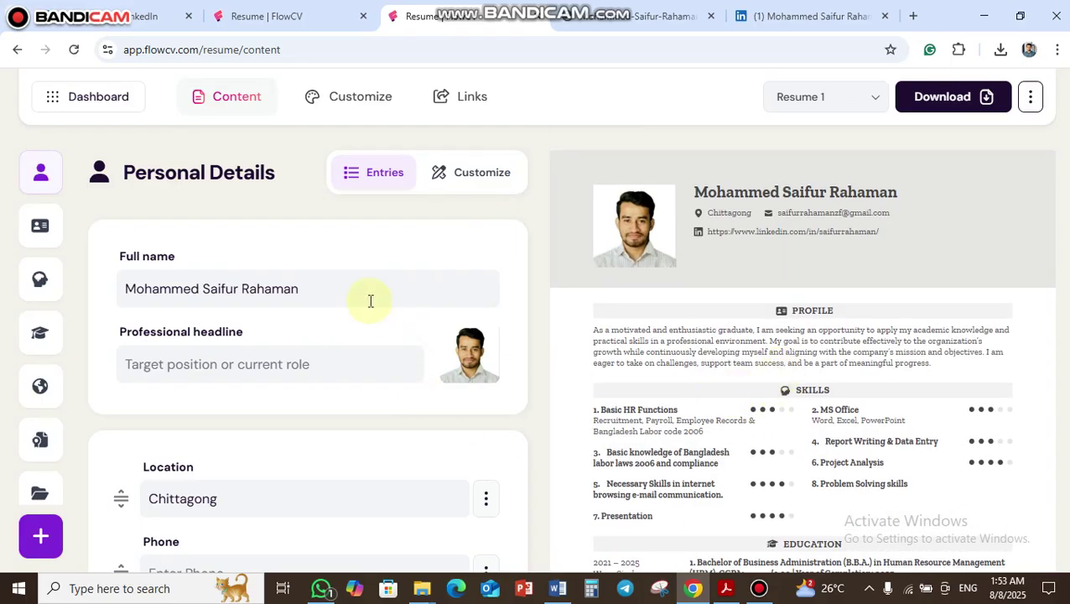
{"action": "scroll", "coordinate": [268, 310], "scroll_direction": "down", "scroll_amount": 5}
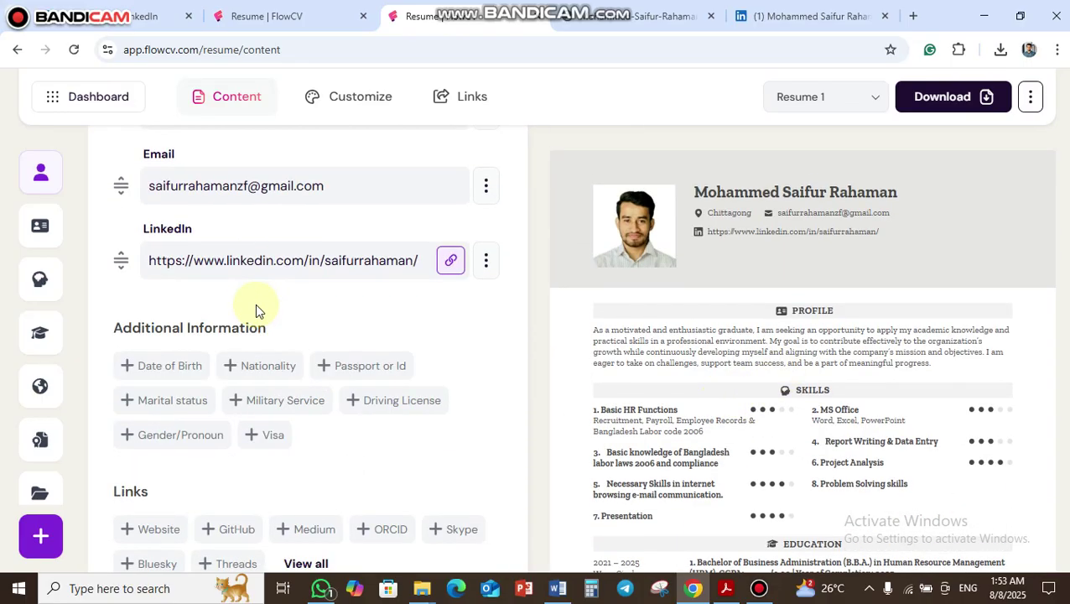
{"action": "scroll", "coordinate": [277, 361], "scroll_direction": "down", "scroll_amount": 2}
{"action": "scroll", "coordinate": [286, 381], "scroll_direction": "up", "scroll_amount": 8}
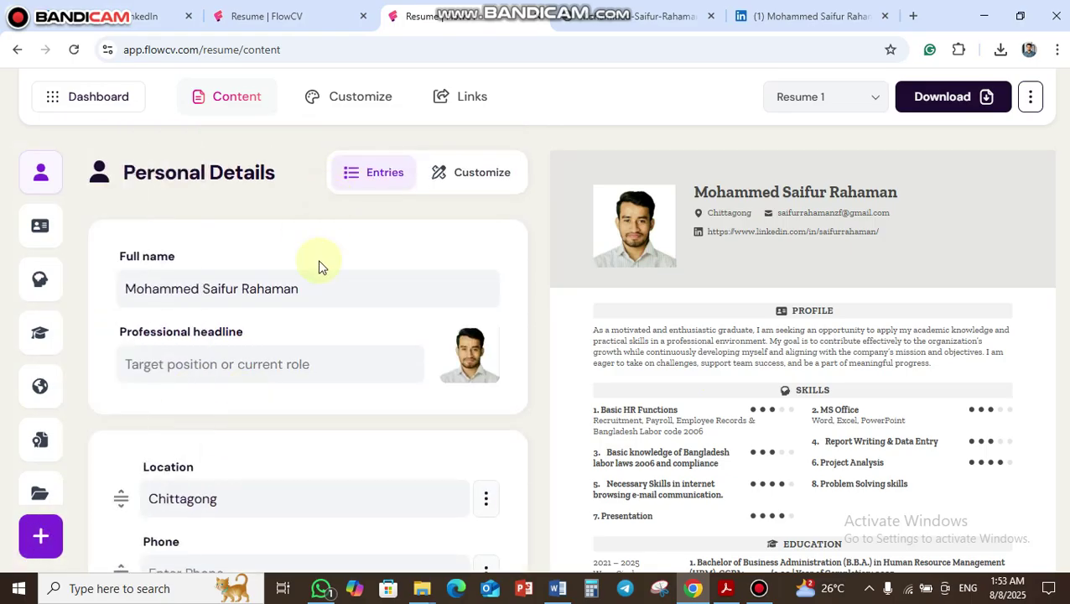
{"action": "mouse_move", "coordinate": [38, 173]}
{"action": "left_click", "coordinate": [347, 295]}
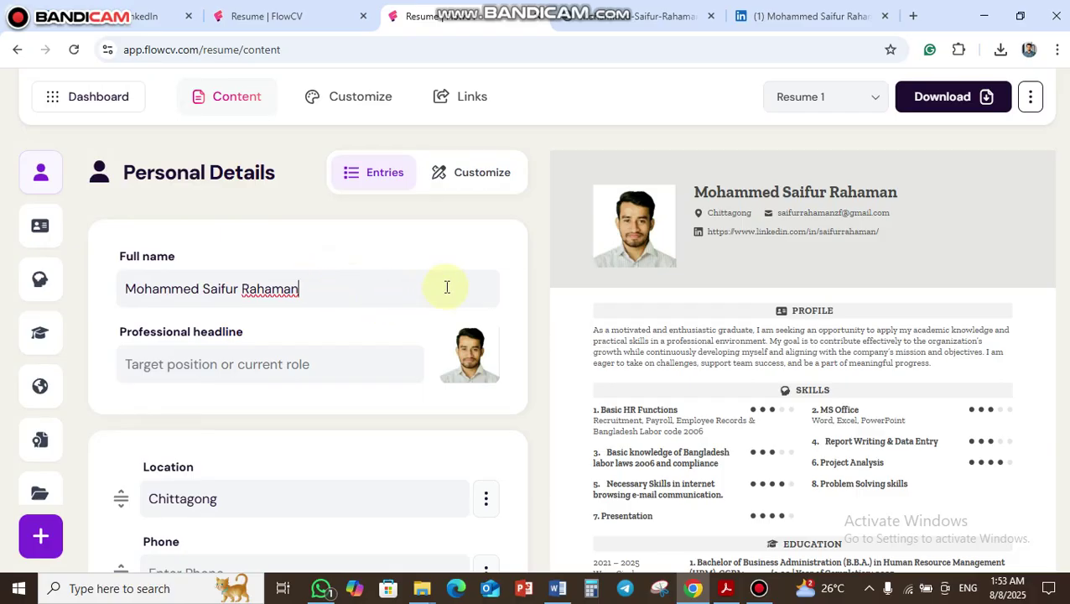
{"action": "left_click_drag", "start_coordinate": [319, 288], "coordinate": [135, 288]}
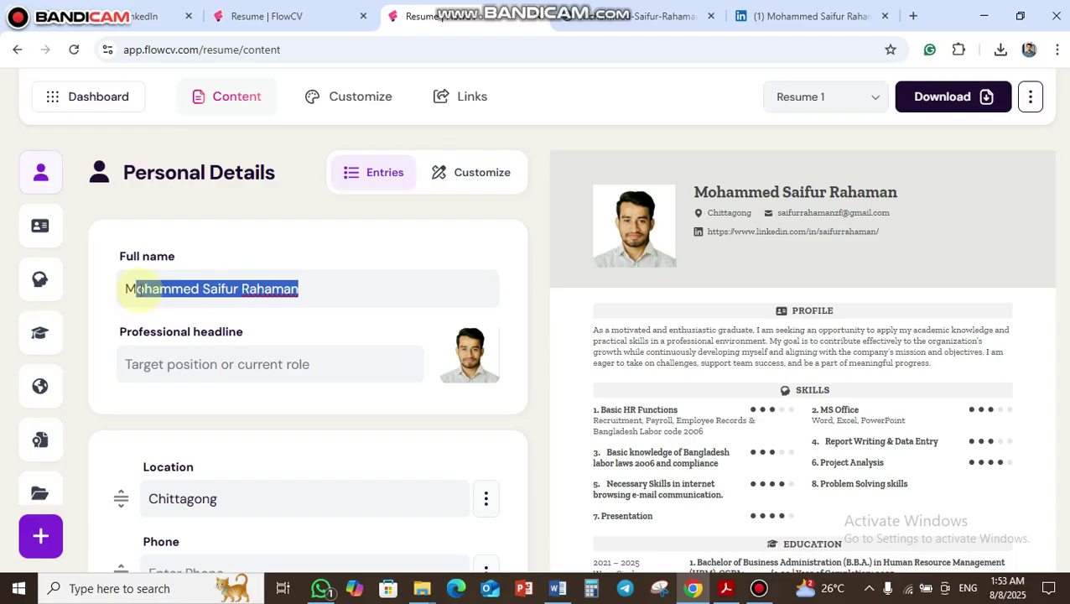
{"action": "key", "text": "BackSpace"}
{"action": "key", "text": "BackSpace"}
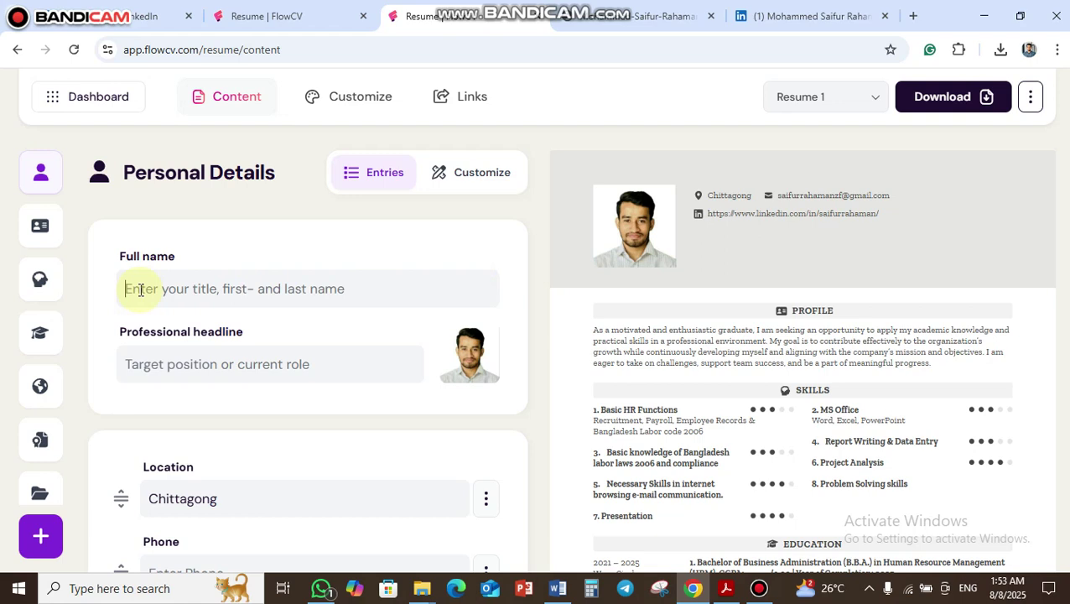
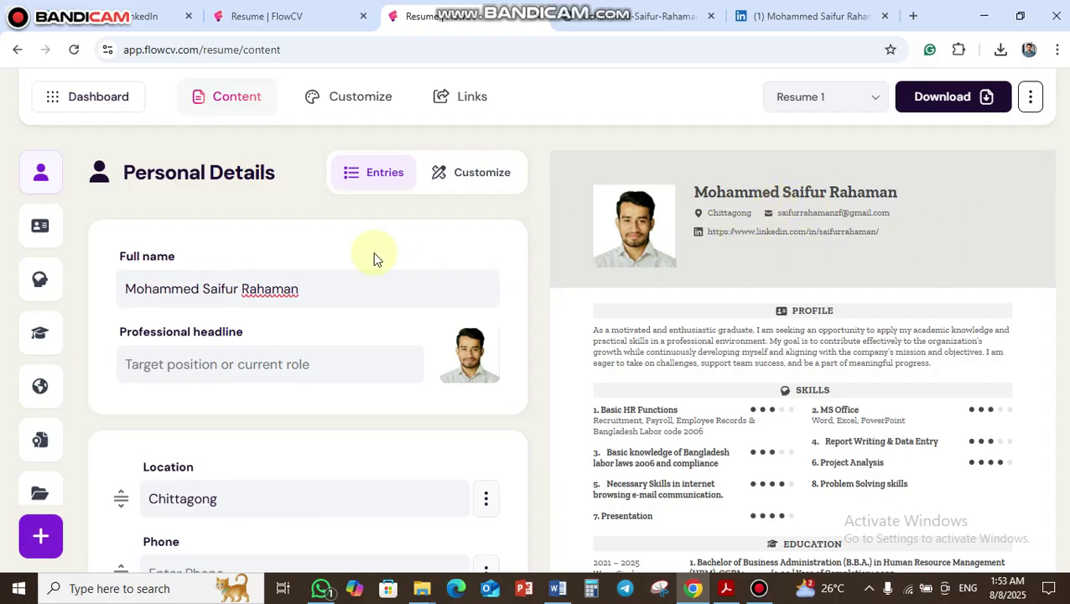
{"action": "scroll", "coordinate": [375, 335], "scroll_direction": "down", "scroll_amount": 1}
{"action": "left_click", "coordinate": [331, 284]}
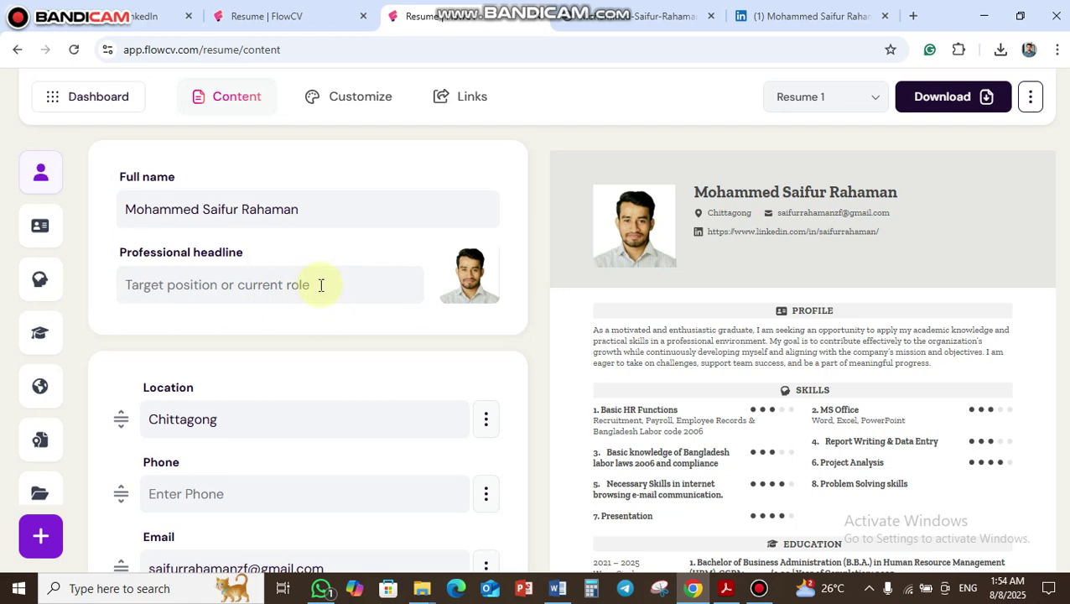
{"action": "left_click", "coordinate": [320, 285]}
{"action": "scroll", "coordinate": [322, 269], "scroll_direction": "down", "scroll_amount": 1}
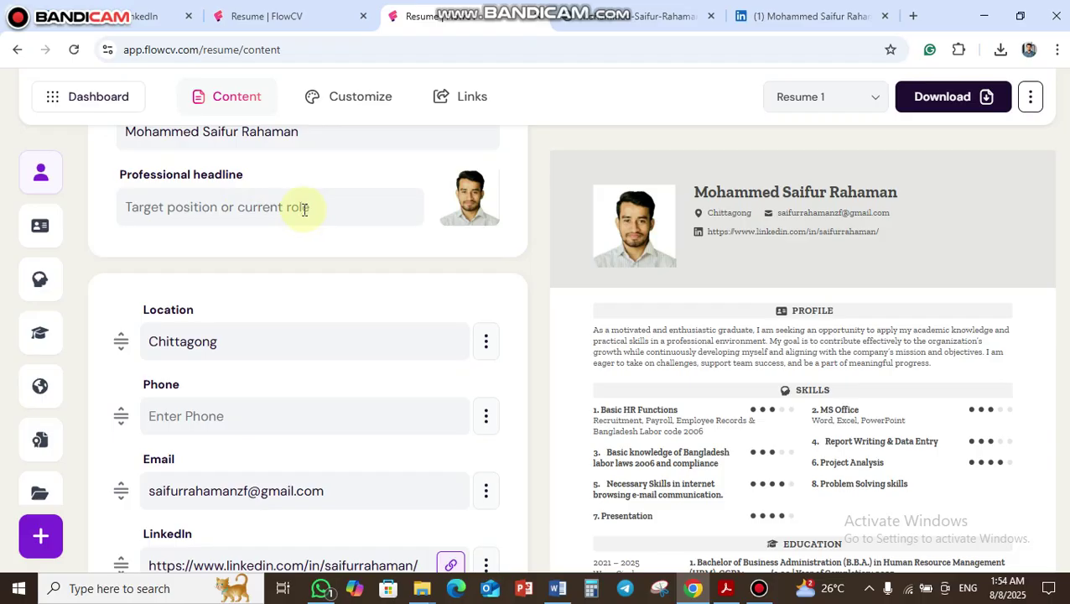
{"action": "type", "text": "Q/A sd"}
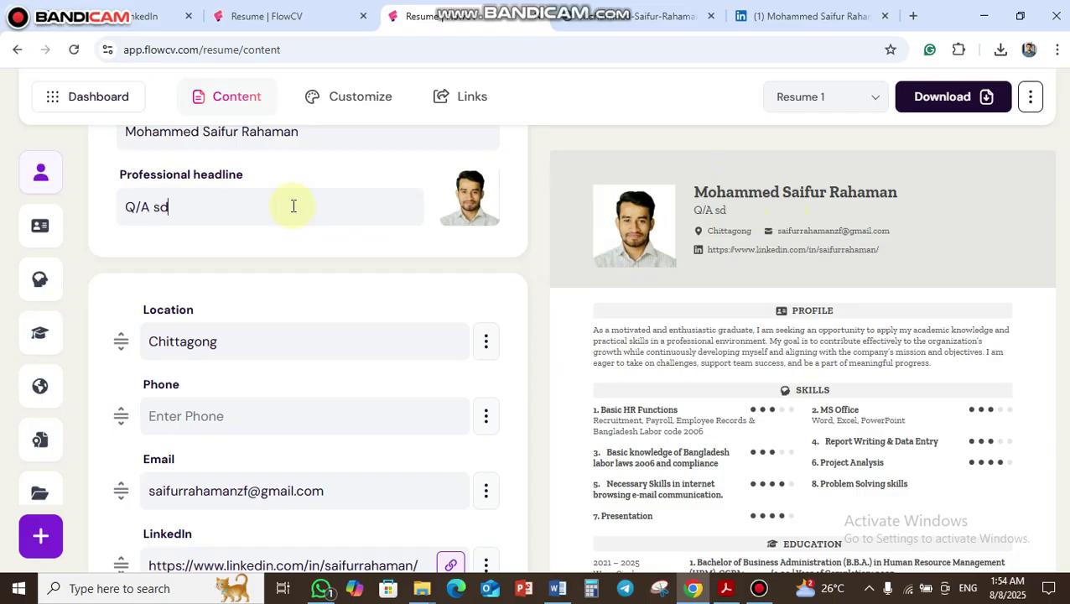
{"action": "type", "text": "fregfdkjbvhdbdmvd"}
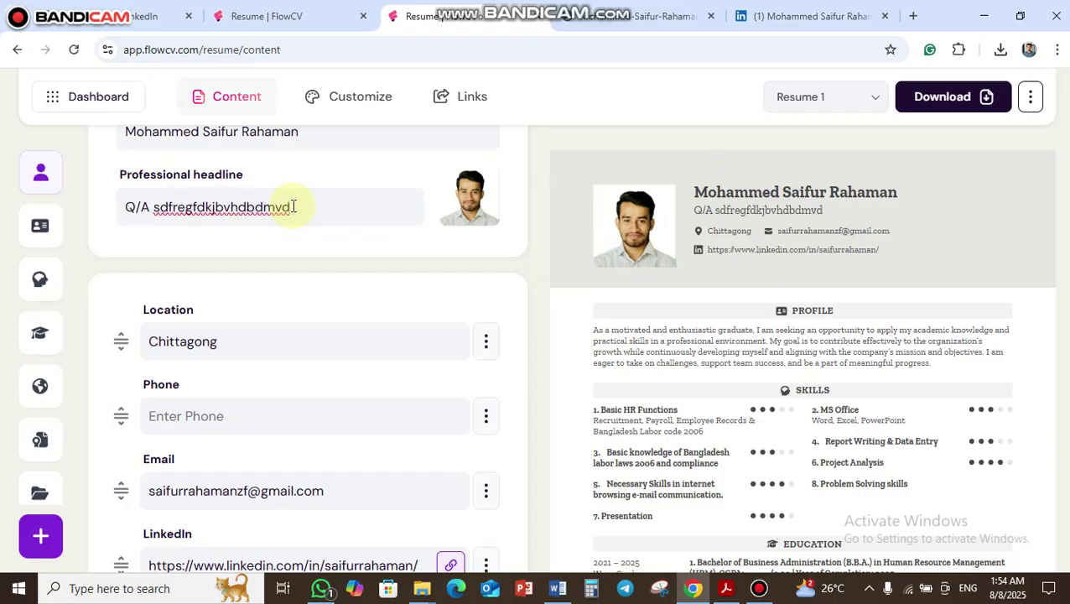
{"action": "left_click_drag", "start_coordinate": [295, 207], "coordinate": [127, 208]}
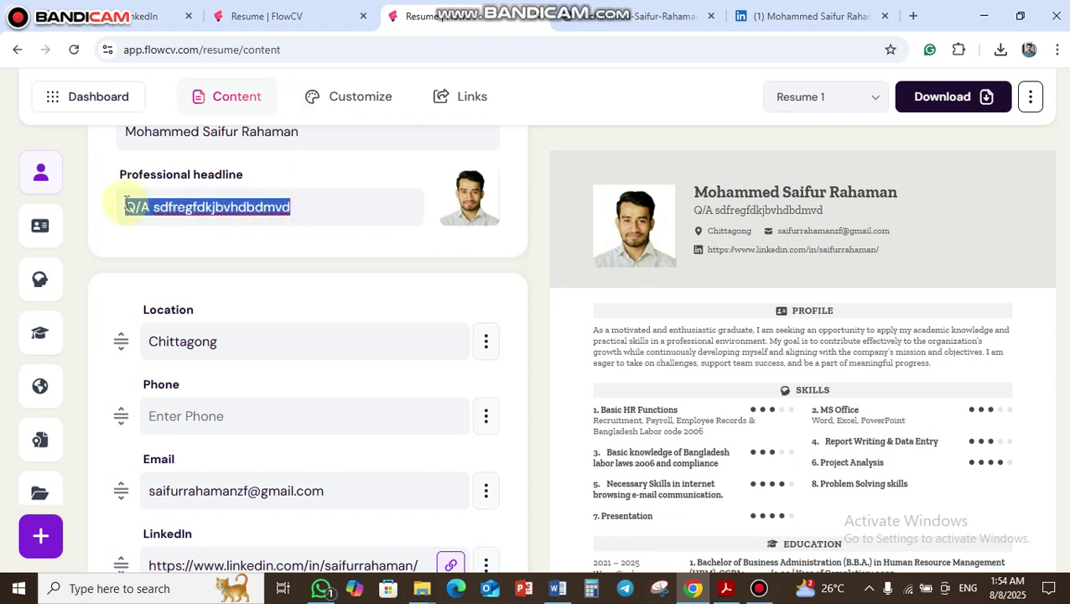
{"action": "key", "text": "BackSpace"}
{"action": "scroll", "coordinate": [251, 297], "scroll_direction": "down", "scroll_amount": 1}
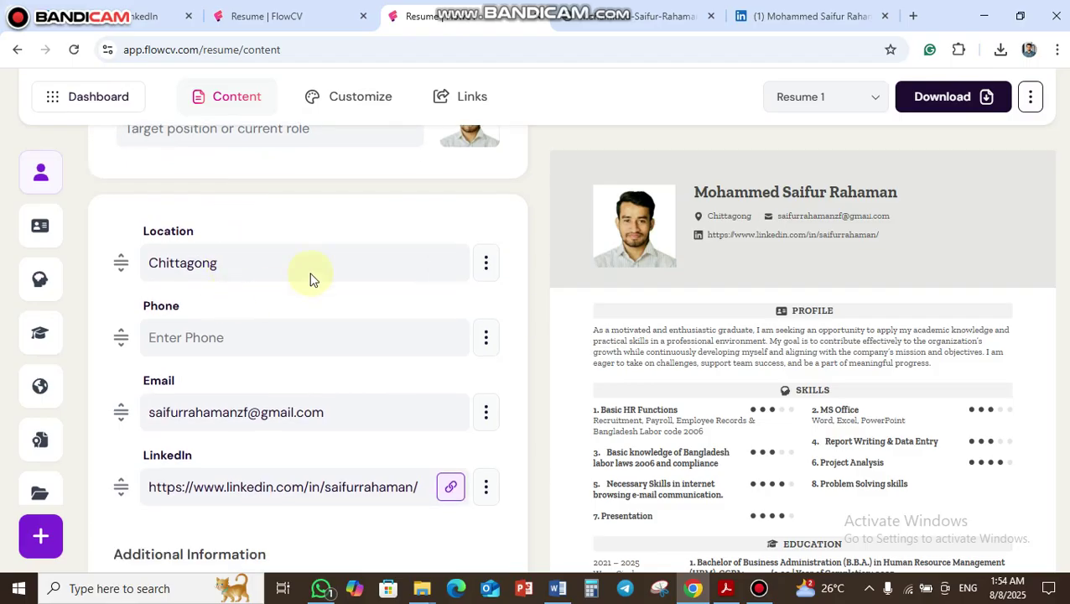
{"action": "scroll", "coordinate": [332, 264], "scroll_direction": "up", "scroll_amount": 2}
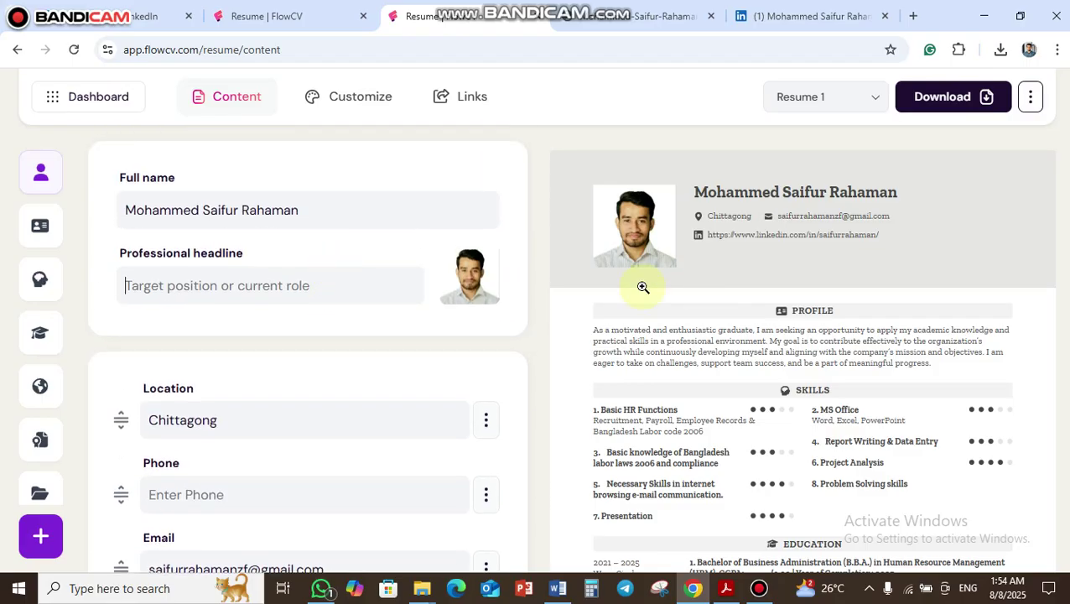
{"action": "scroll", "coordinate": [383, 344], "scroll_direction": "down", "scroll_amount": 2}
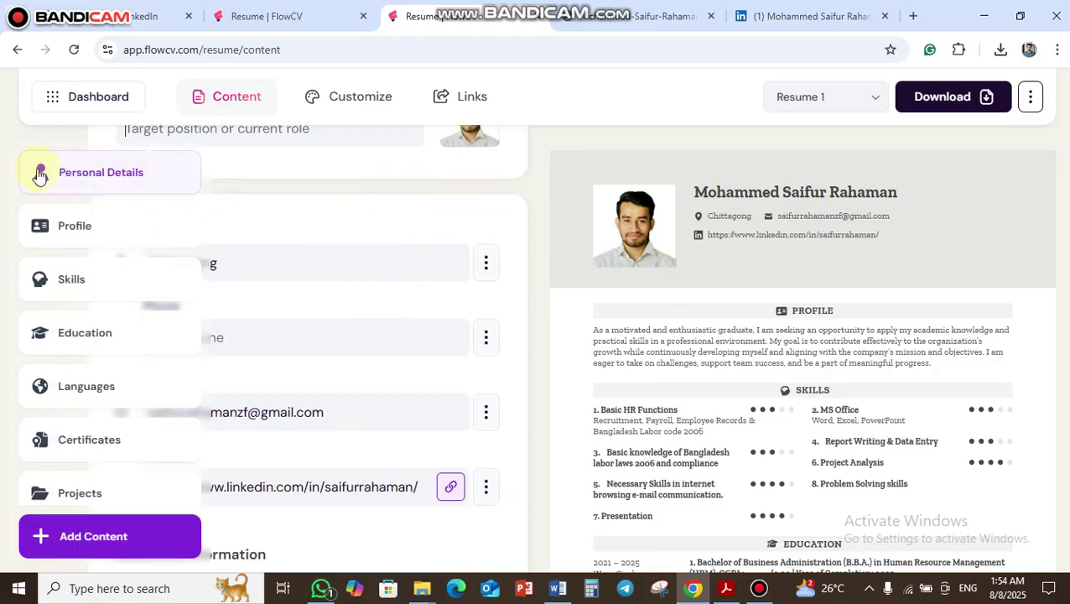
- Enter the phone number in the Personal Details Phone field so it shows in the header
{"action": "left_click", "coordinate": [323, 265]}
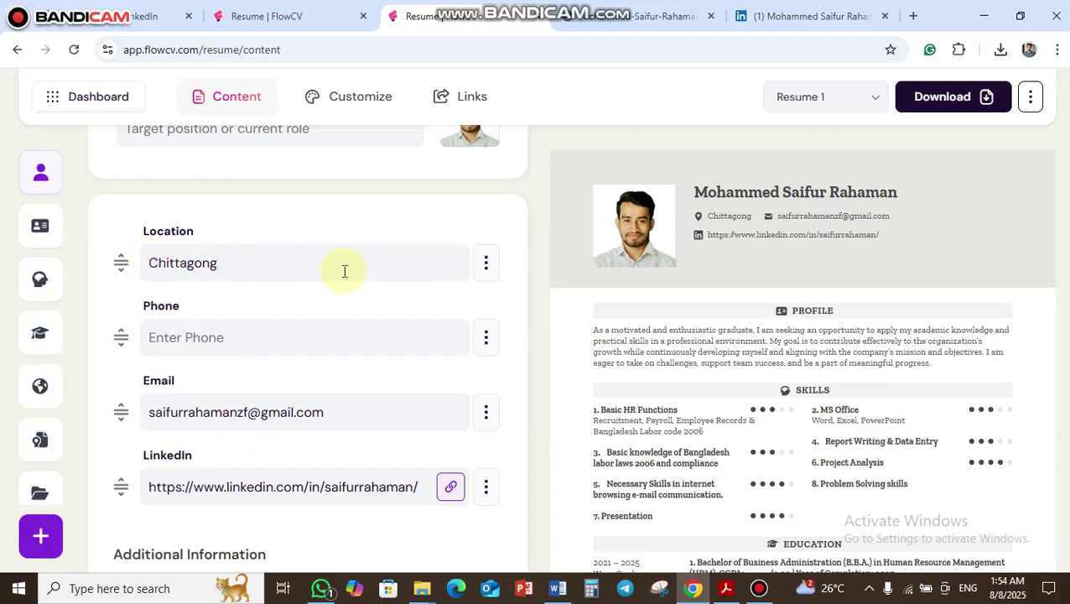
{"action": "left_click", "coordinate": [326, 327]}
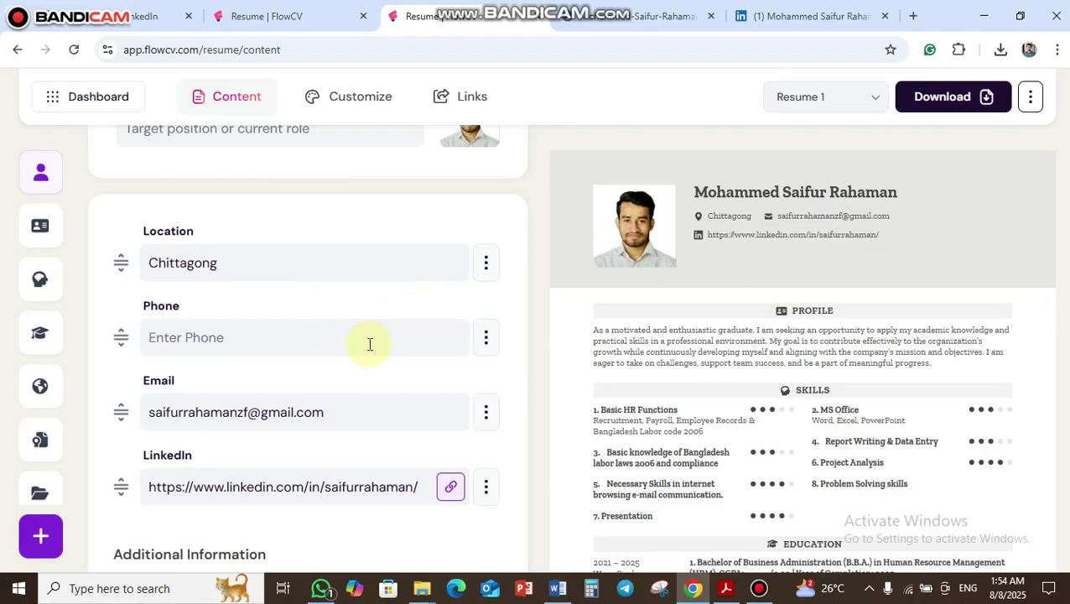
{"action": "scroll", "coordinate": [370, 339], "scroll_direction": "down", "scroll_amount": 2}
{"action": "scroll", "coordinate": [315, 233], "scroll_direction": "up", "scroll_amount": 1}
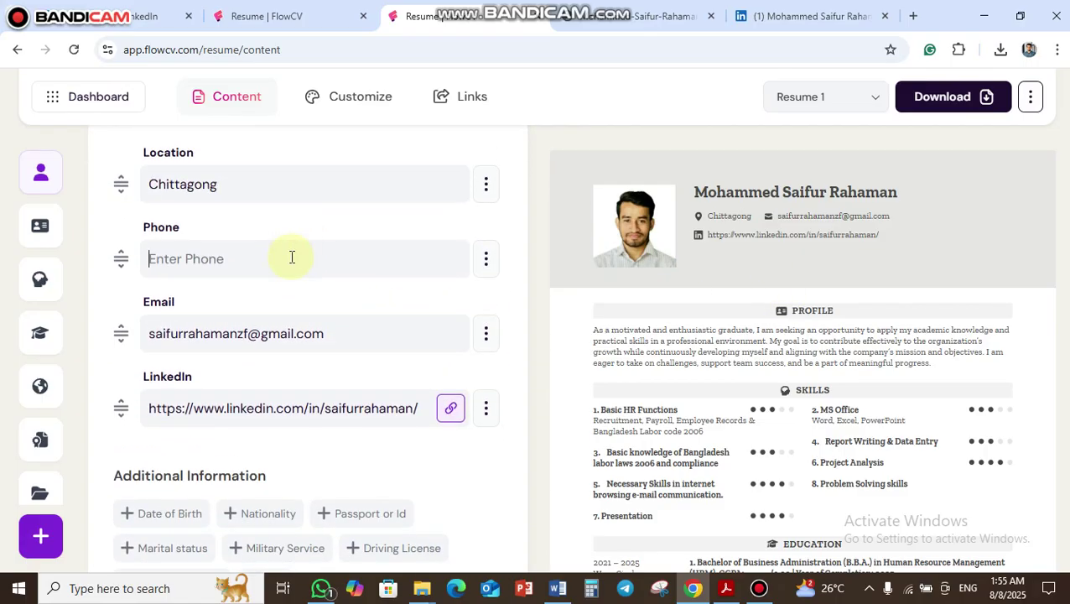
{"action": "type", "text": "01800"}
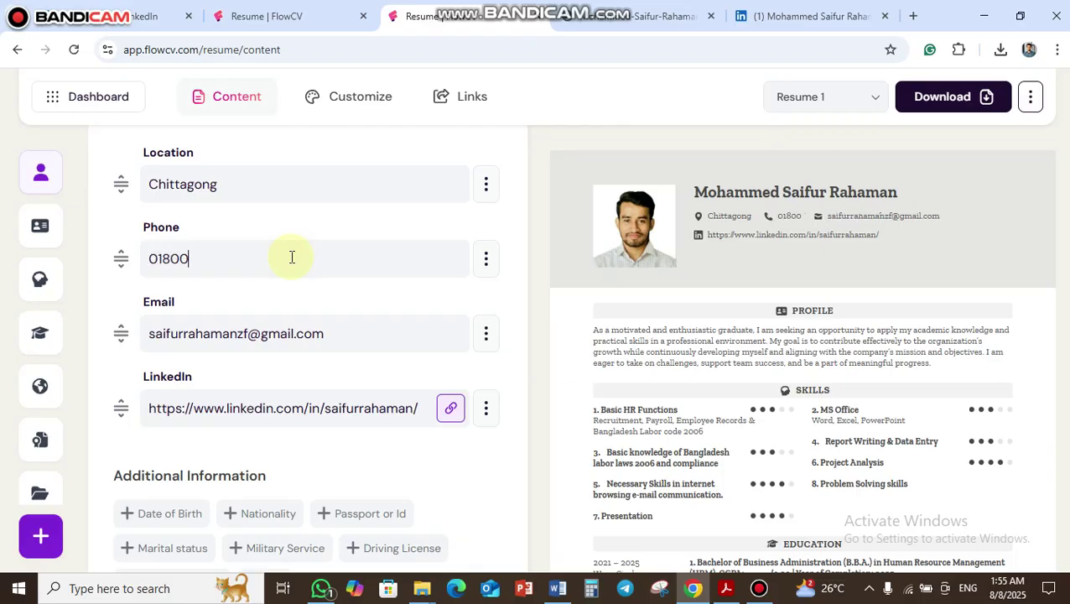
{"action": "type", "text": "00000000"}
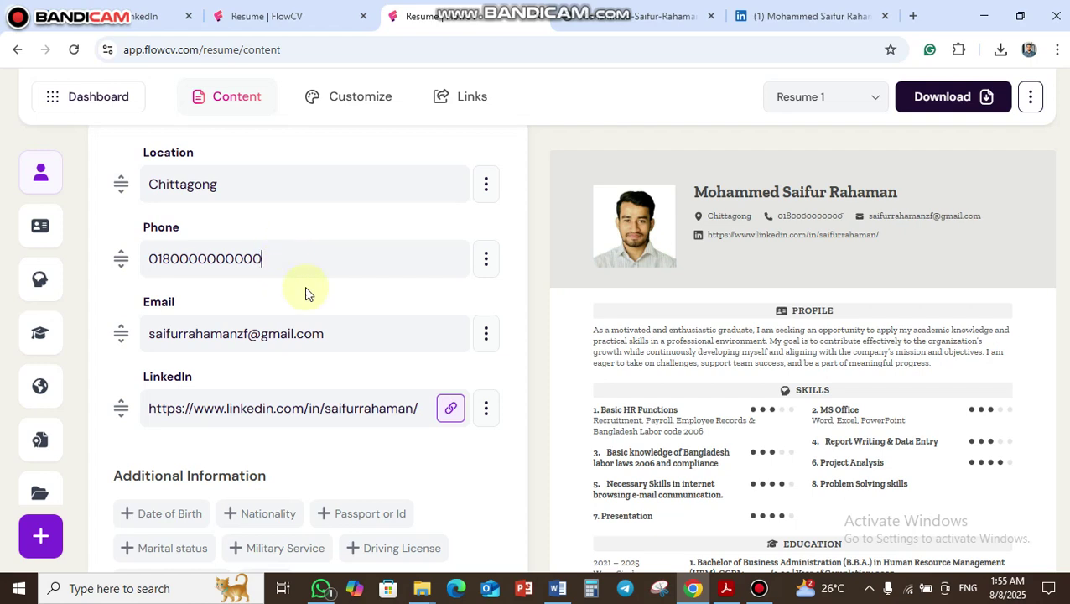
{"action": "scroll", "coordinate": [374, 311], "scroll_direction": "down", "scroll_amount": 2}
- Review the Email and LinkedIn fields, confirm the LinkedIn link URL, then go to Profile
{"action": "left_click", "coordinate": [355, 177]}
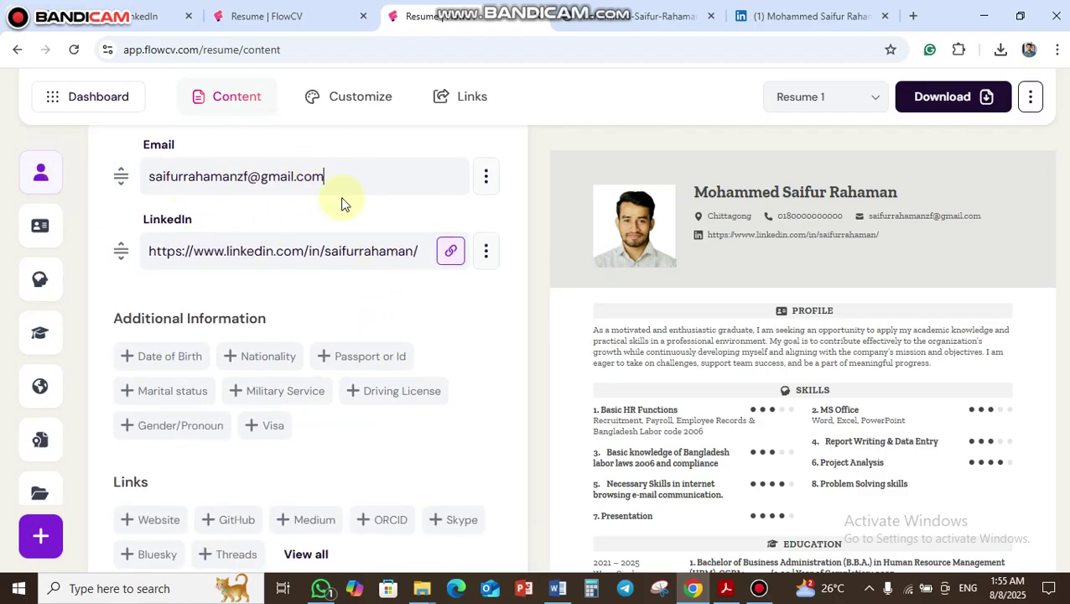
{"action": "scroll", "coordinate": [377, 214], "scroll_direction": "down", "scroll_amount": 2}
{"action": "scroll", "coordinate": [394, 242], "scroll_direction": "up", "scroll_amount": 3}
{"action": "scroll", "coordinate": [374, 256], "scroll_direction": "down", "scroll_amount": 2}
{"action": "scroll", "coordinate": [420, 277], "scroll_direction": "up", "scroll_amount": 1}
{"action": "left_click", "coordinate": [365, 251]}
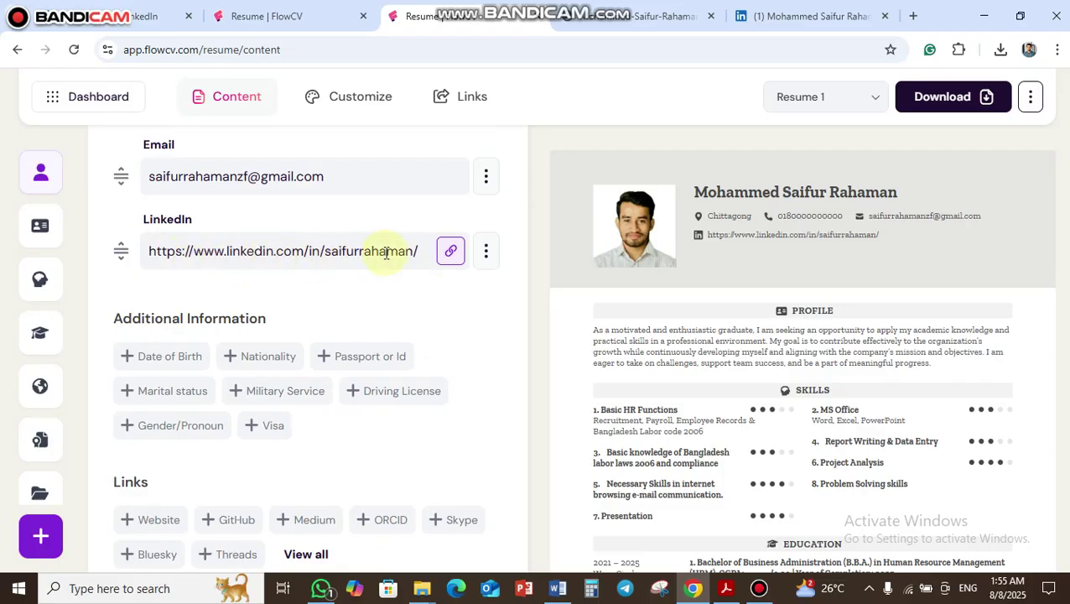
{"action": "left_click", "coordinate": [444, 261]}
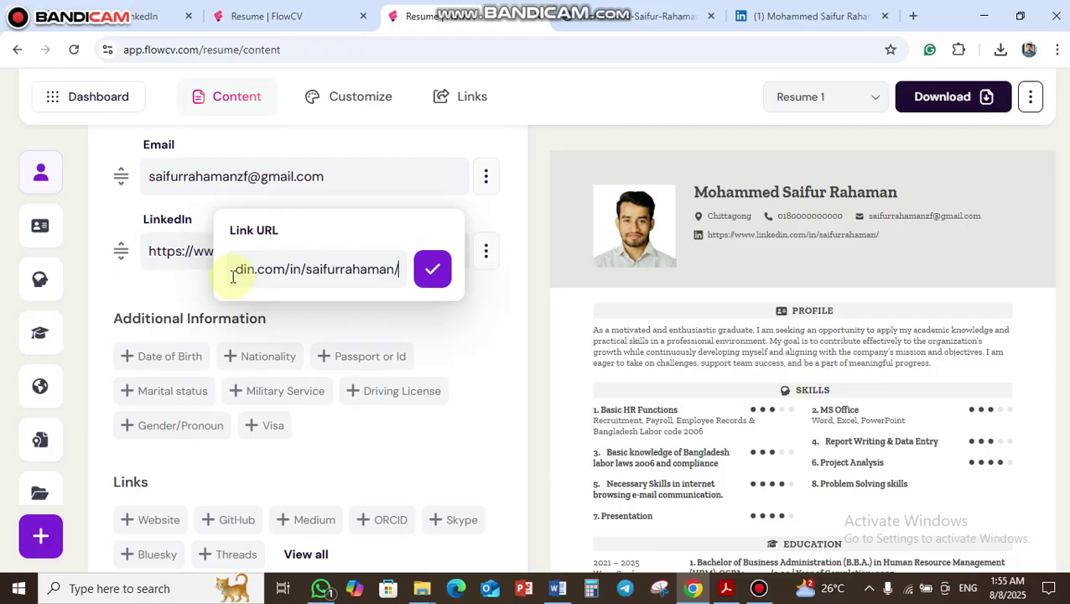
{"action": "left_click", "coordinate": [431, 273]}
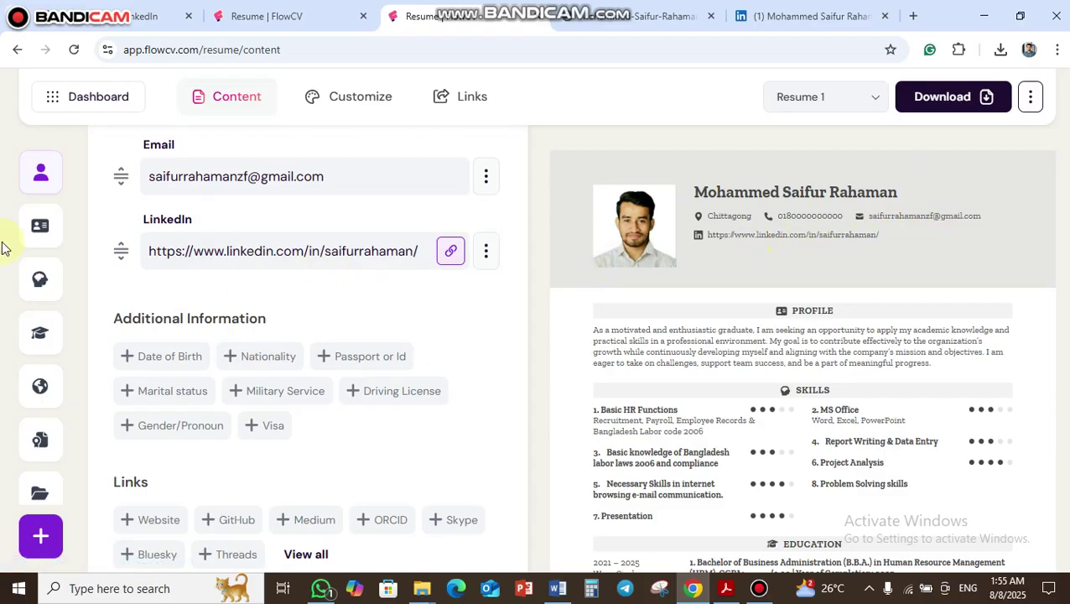
{"action": "left_click", "coordinate": [37, 230]}
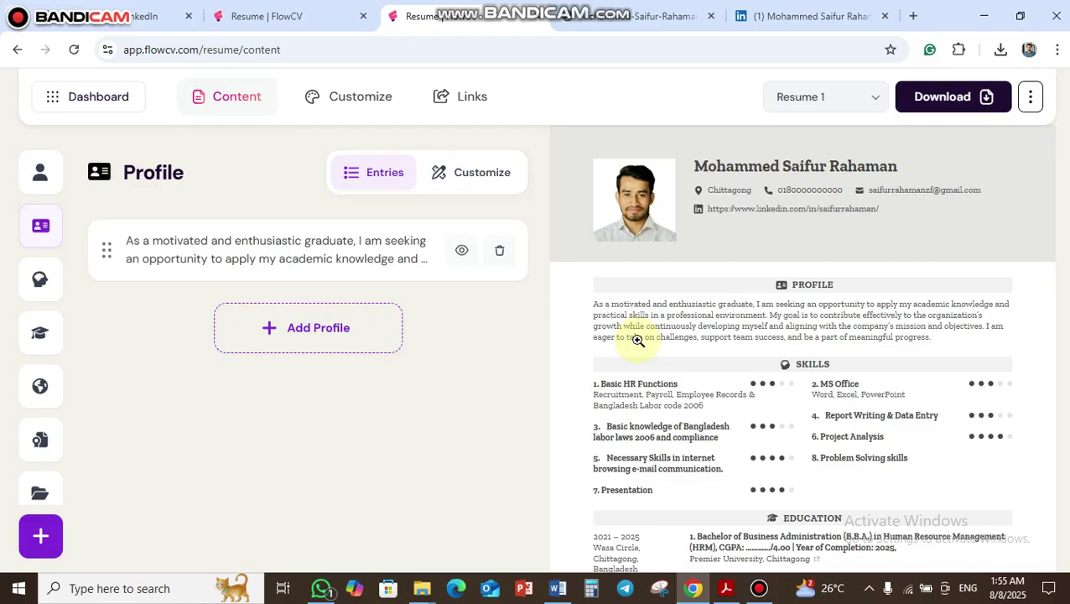
- Replace the Profile summary with a freshly pasted paragraph and bring up the Add content choices
{"action": "left_click", "coordinate": [420, 255]}
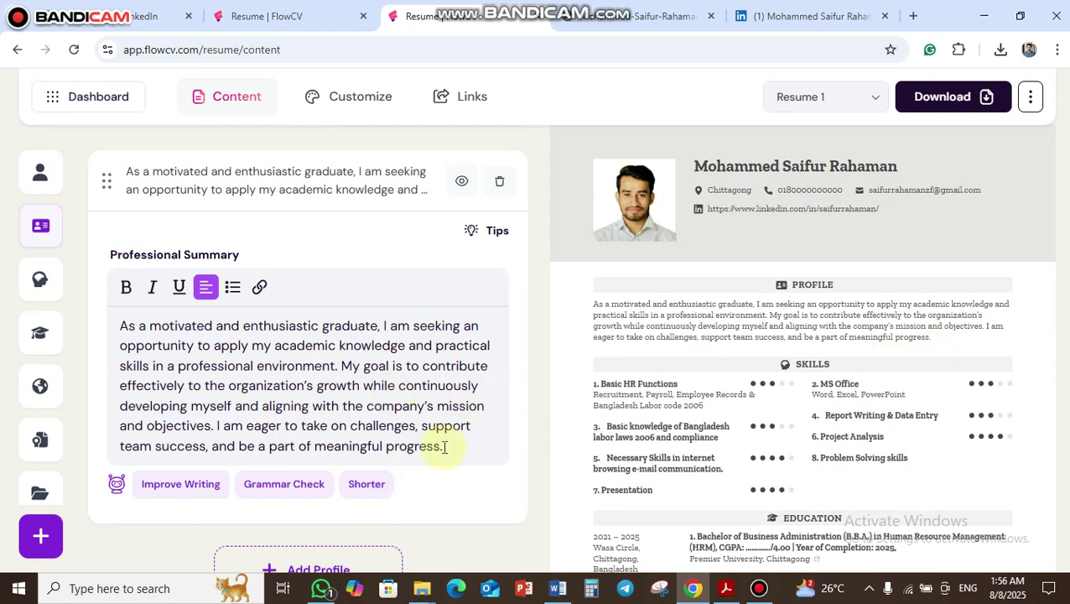
{"action": "left_click_drag", "start_coordinate": [445, 446], "coordinate": [117, 325]}
{"action": "key", "text": "ctrl+c"}
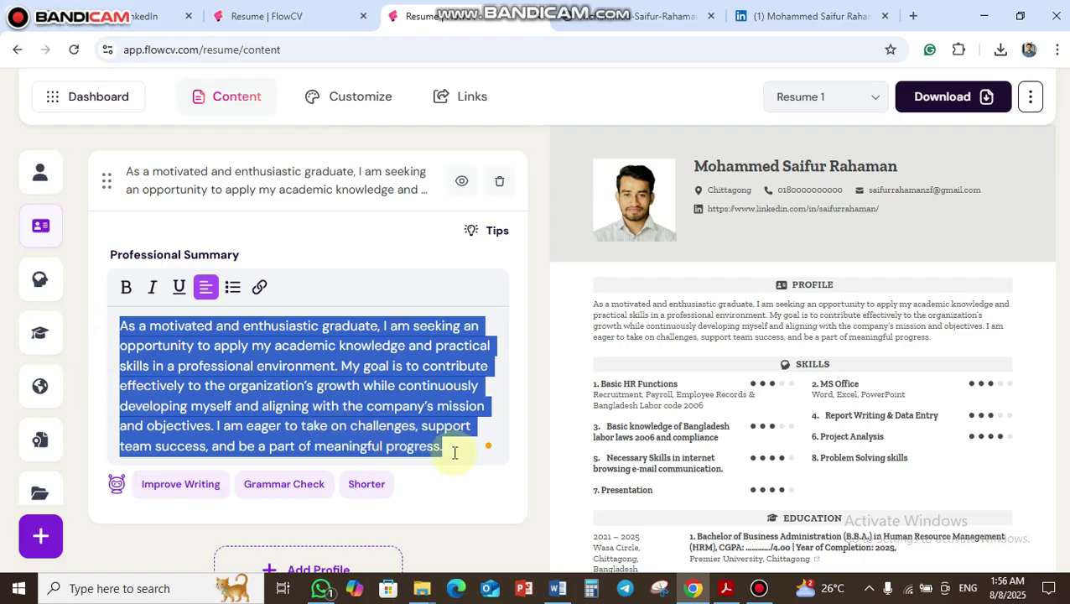
{"action": "key", "text": "BackSpace"}
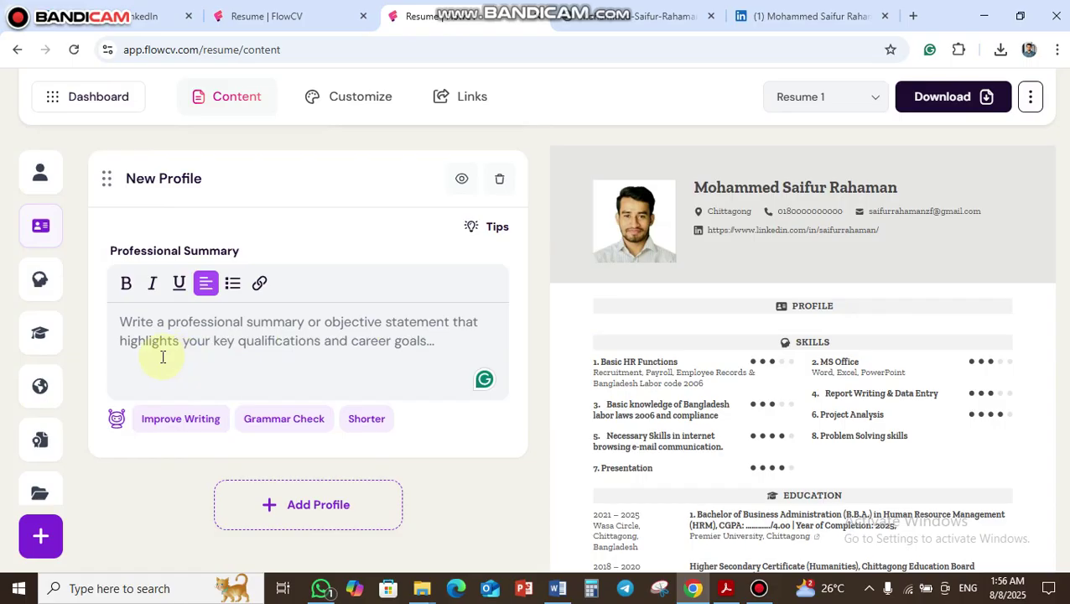
{"action": "key", "text": "ctrl+v"}
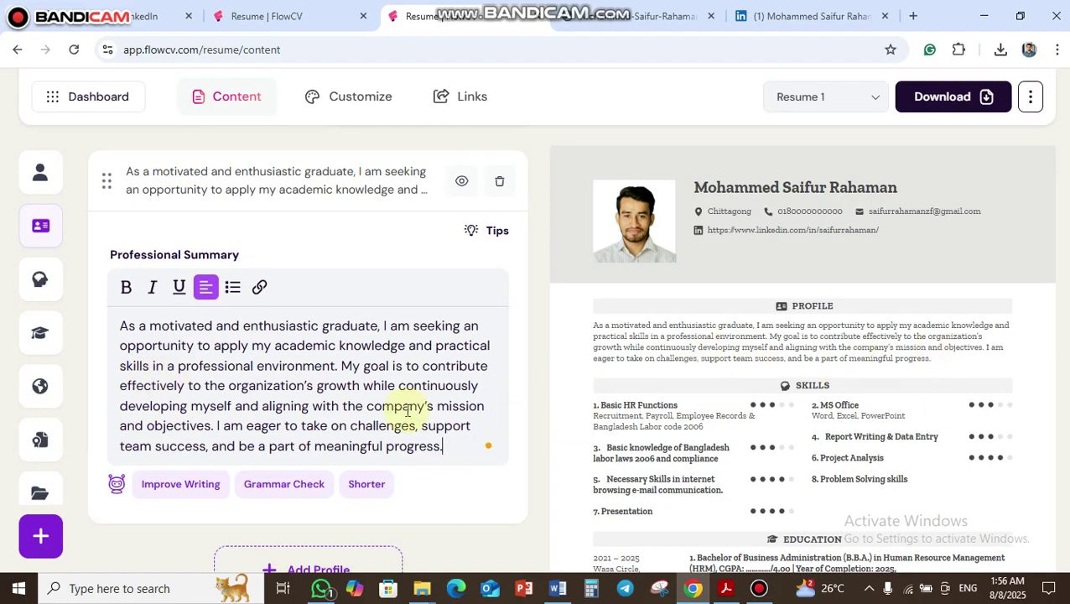
{"action": "scroll", "coordinate": [347, 361], "scroll_direction": "down", "scroll_amount": 1}
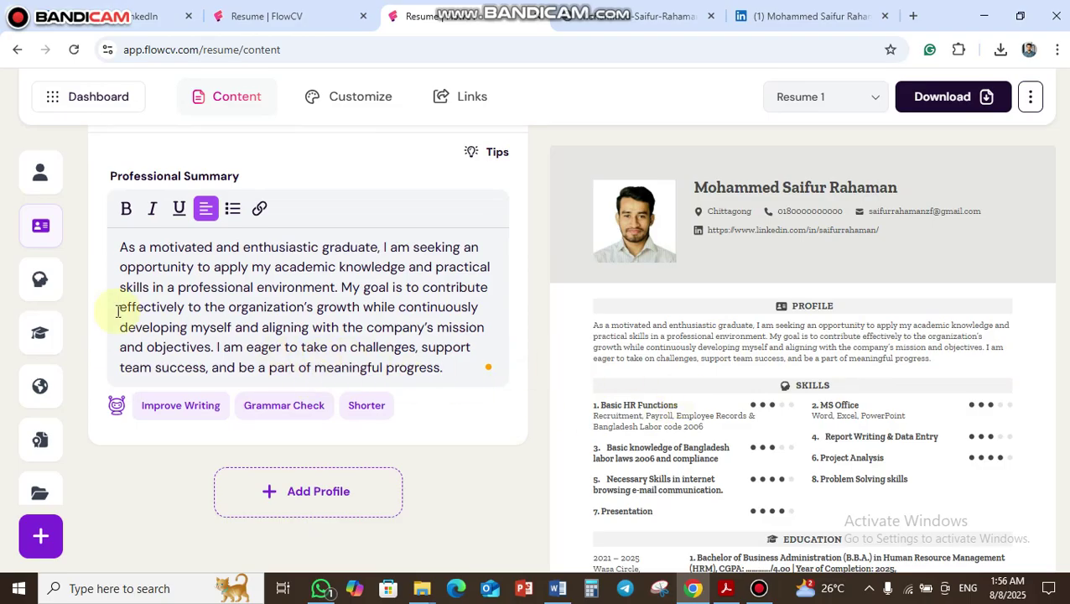
{"action": "left_click", "coordinate": [46, 533]}
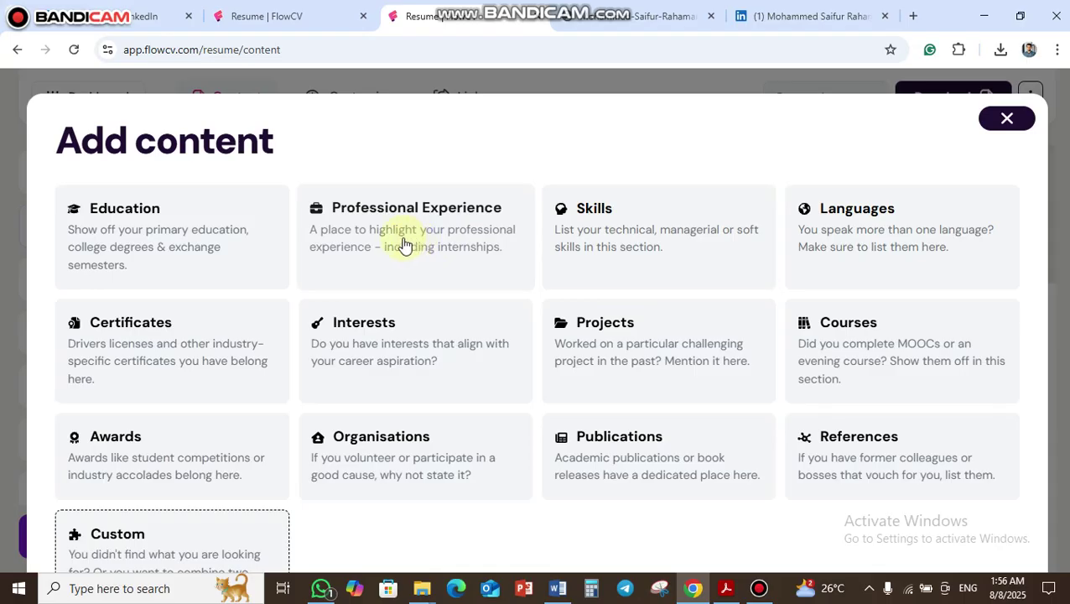
- Create a blank New Skill entry by choosing Skills in the Add content dialog
{"action": "left_click", "coordinate": [622, 265]}
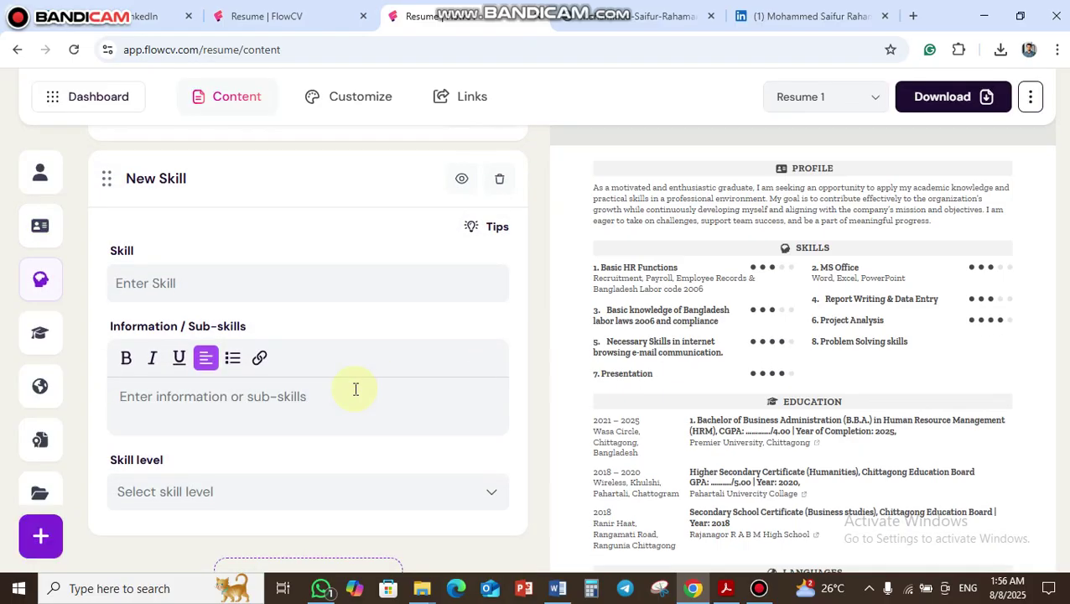
{"action": "scroll", "coordinate": [353, 381], "scroll_direction": "up", "scroll_amount": 8}
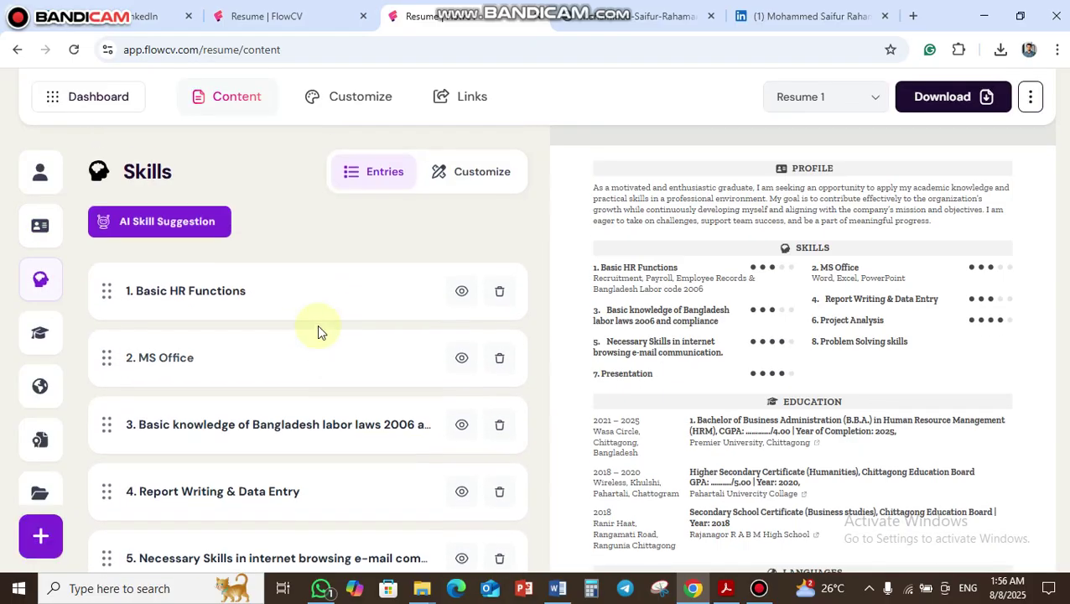
{"action": "scroll", "coordinate": [282, 302], "scroll_direction": "down", "scroll_amount": 7}
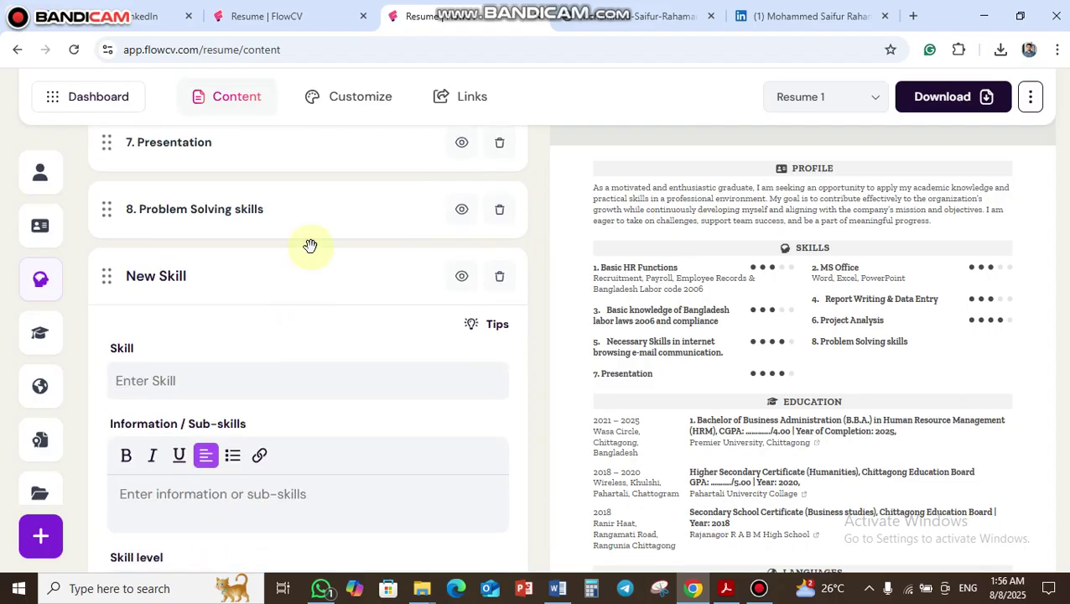
- Delete the empty New Skill entry and keep Basic HR Functions at the Competent level
{"action": "left_click", "coordinate": [499, 276]}
{"action": "left_click", "coordinate": [440, 300]}
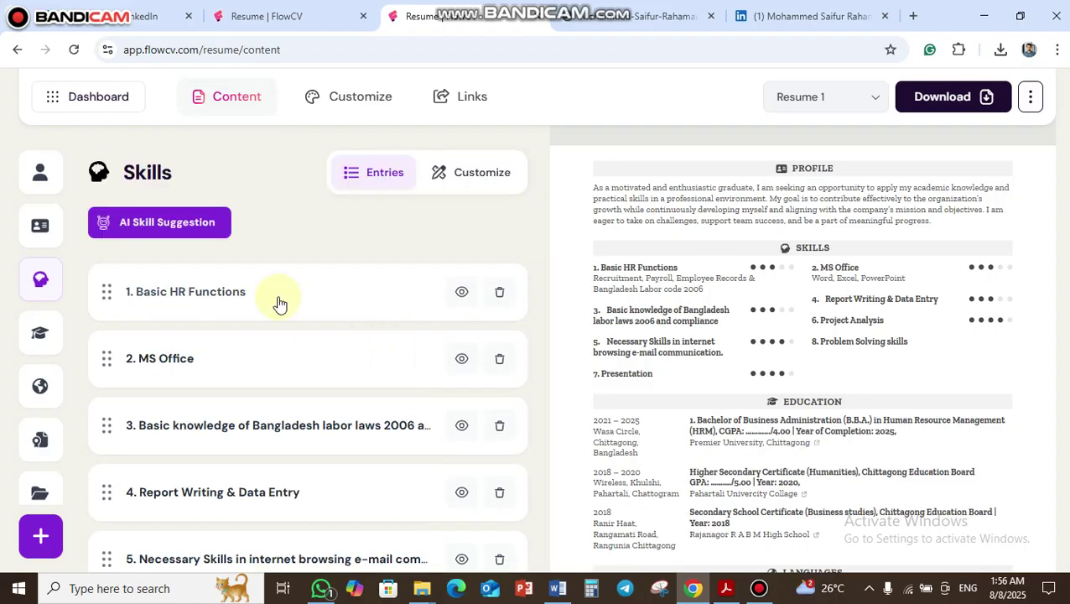
{"action": "left_click", "coordinate": [285, 304]}
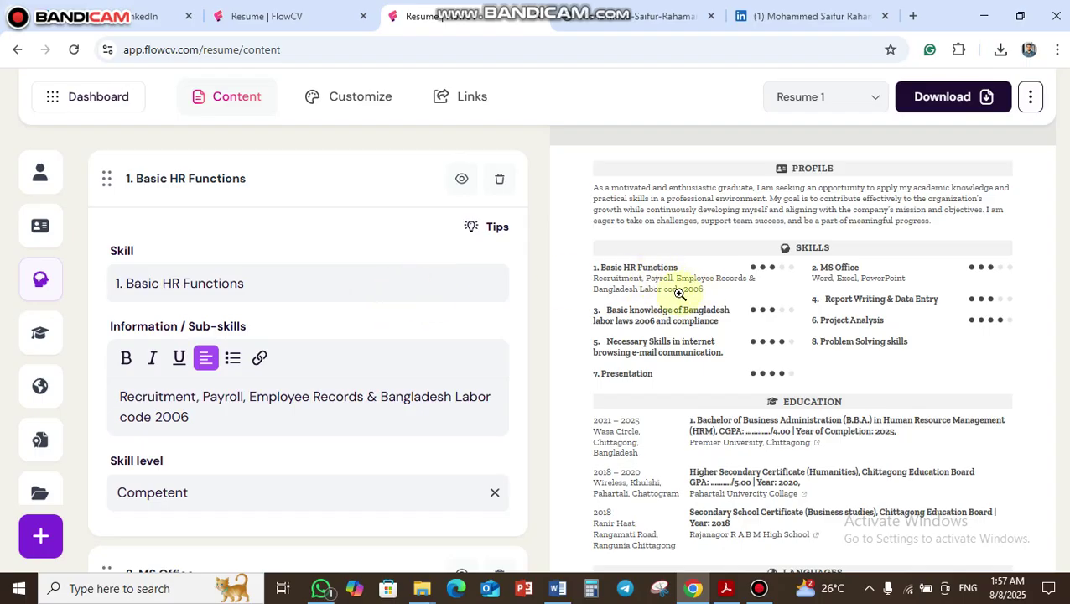
{"action": "scroll", "coordinate": [280, 334], "scroll_direction": "down", "scroll_amount": 1}
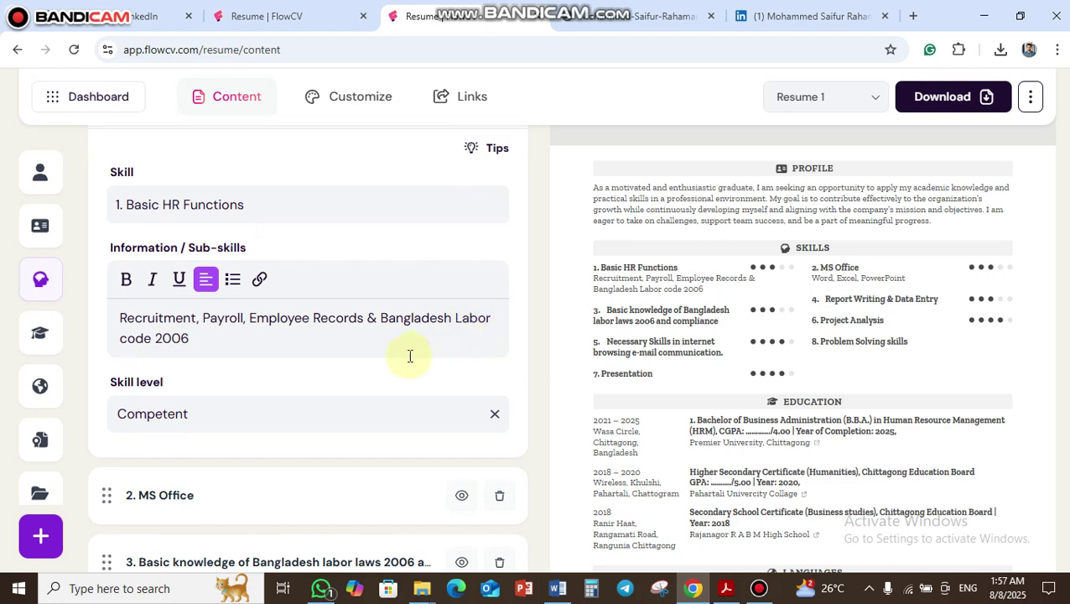
{"action": "scroll", "coordinate": [335, 369], "scroll_direction": "down", "scroll_amount": 1}
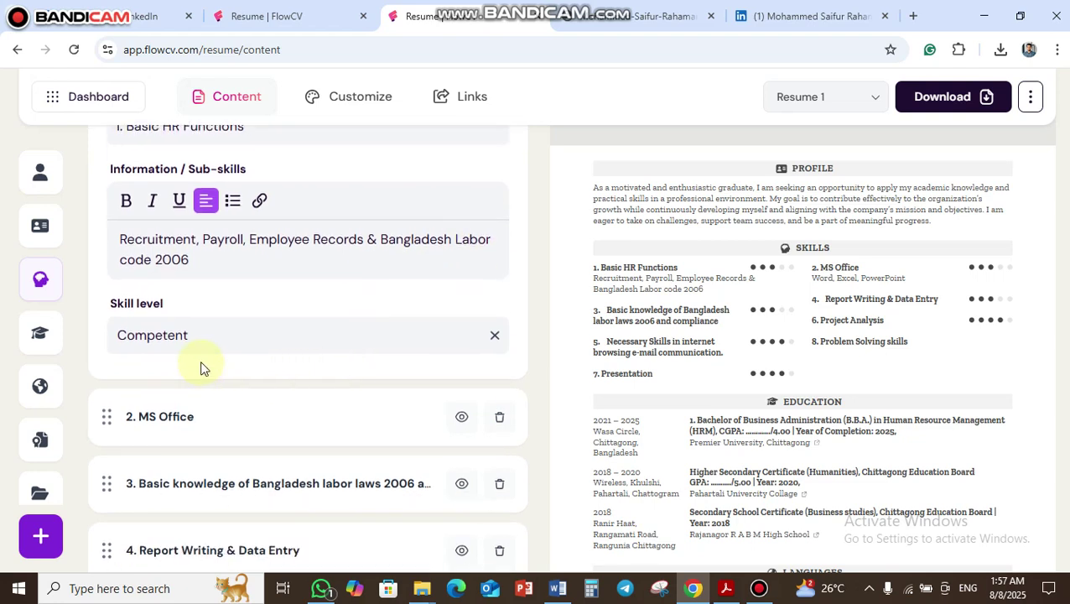
{"action": "left_click", "coordinate": [379, 338]}
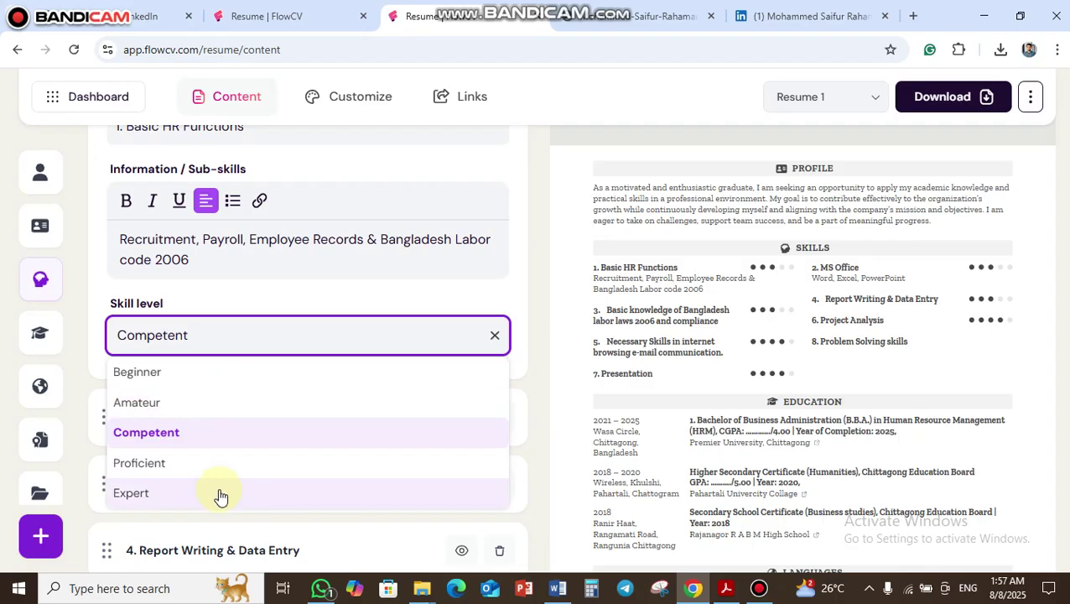
{"action": "left_click", "coordinate": [238, 433]}
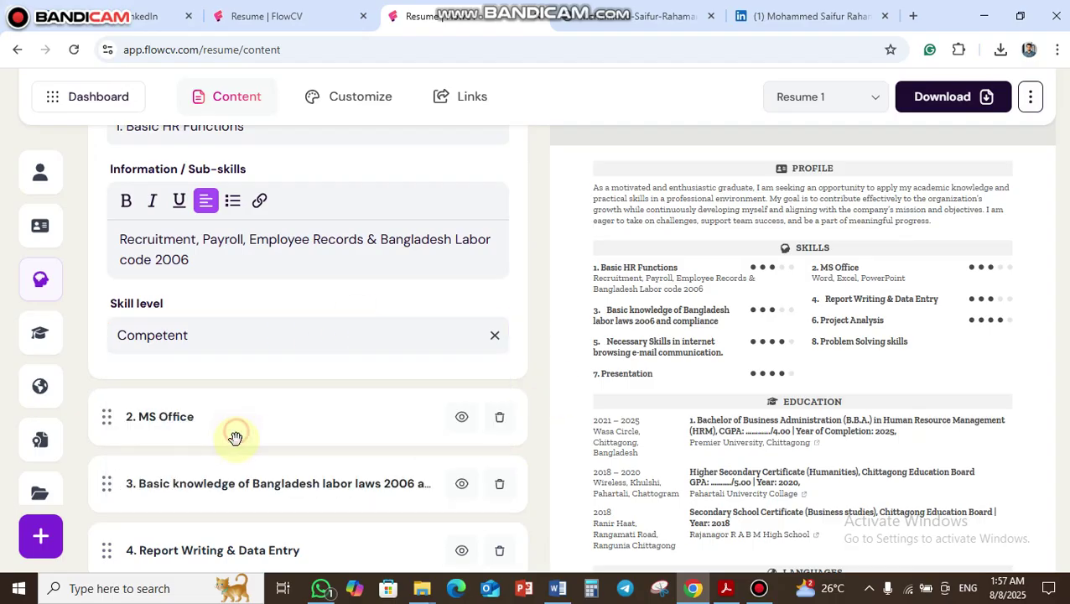
- Expand the MS Office skill entry and look over the rest of the Skills list
{"action": "scroll", "coordinate": [289, 358], "scroll_direction": "down", "scroll_amount": 1}
{"action": "left_click", "coordinate": [283, 353]}
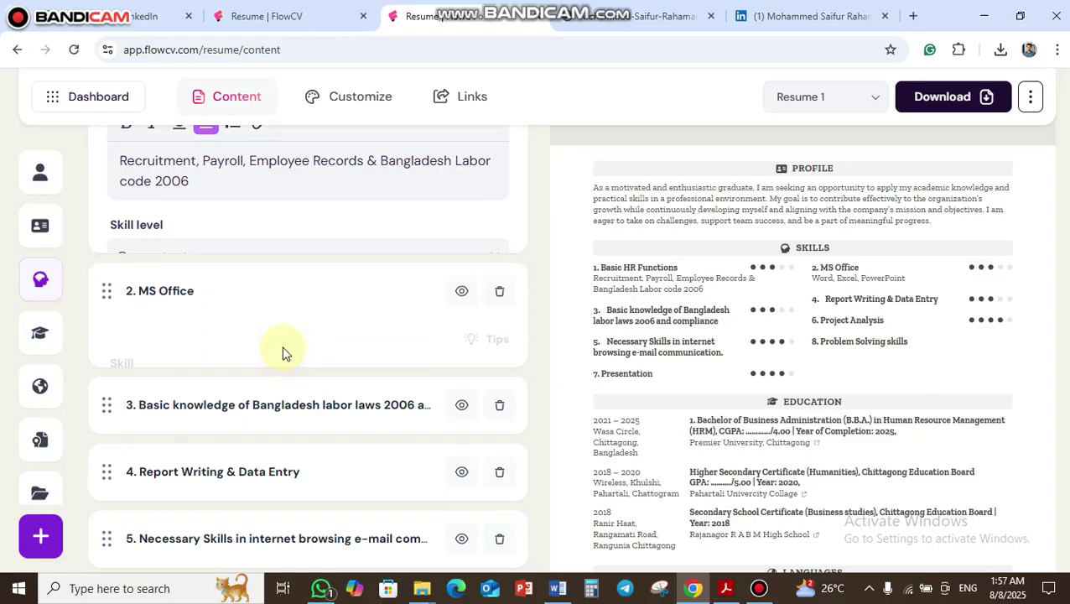
{"action": "scroll", "coordinate": [337, 301], "scroll_direction": "down", "scroll_amount": 5}
{"action": "scroll", "coordinate": [340, 314], "scroll_direction": "down", "scroll_amount": 2}
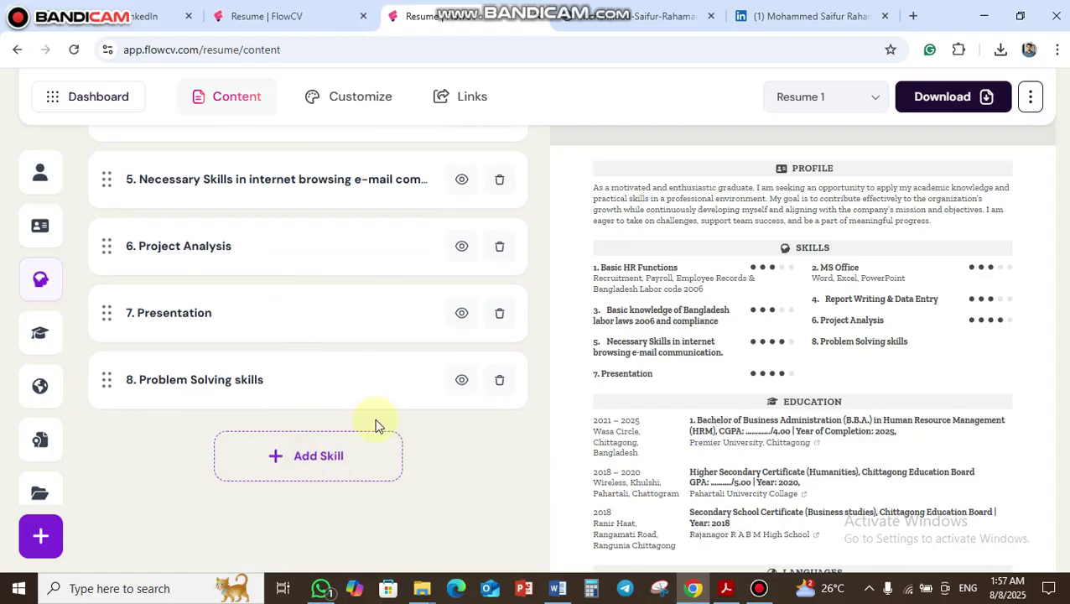
{"action": "scroll", "coordinate": [385, 415], "scroll_direction": "up", "scroll_amount": 3}
{"action": "scroll", "coordinate": [353, 369], "scroll_direction": "down", "scroll_amount": 3}
- Show the Education section's three entries, closing the Add content dialog without adding anything
{"action": "left_click", "coordinate": [39, 335]}
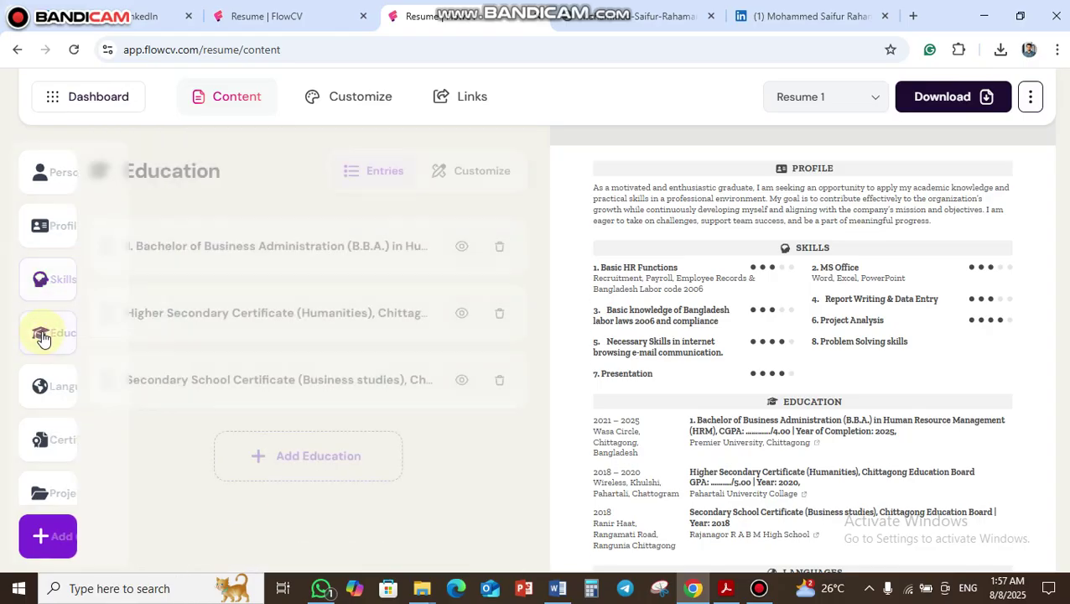
{"action": "left_click", "coordinate": [60, 544]}
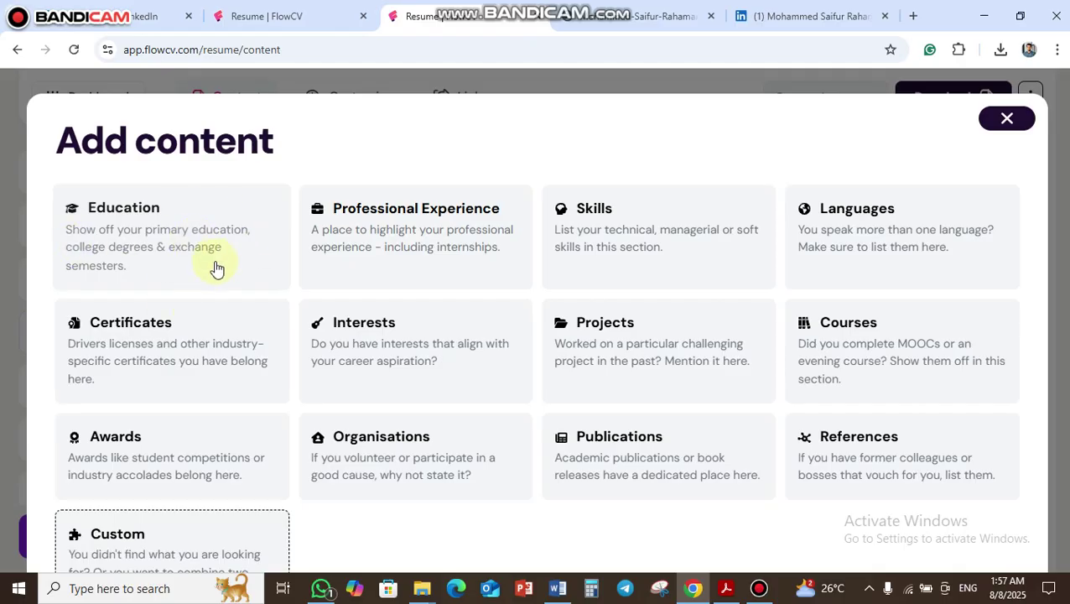
{"action": "left_click", "coordinate": [1007, 116]}
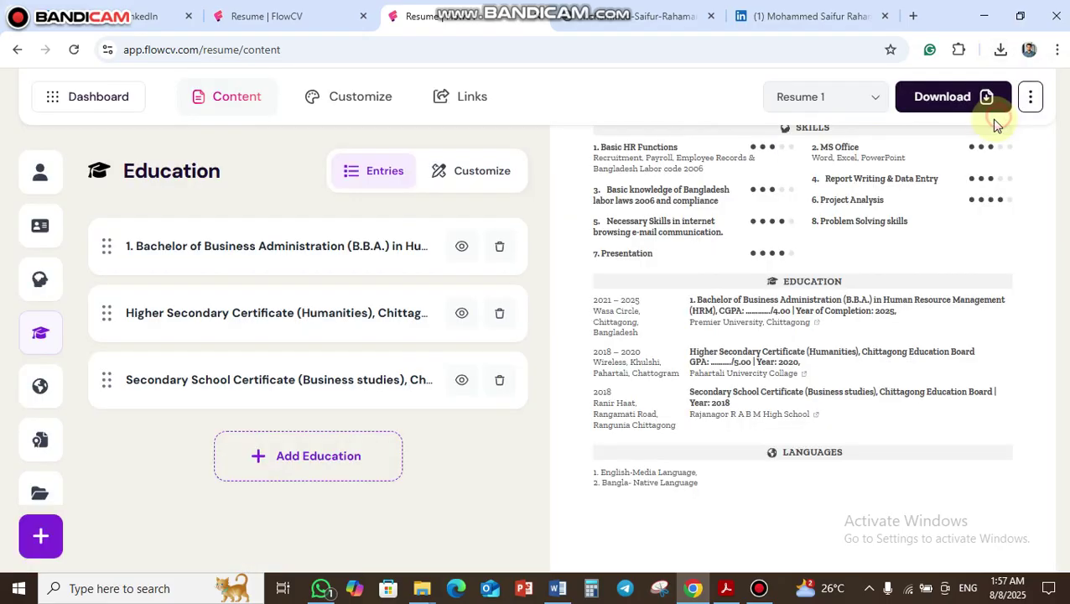
{"action": "left_click", "coordinate": [347, 258]}
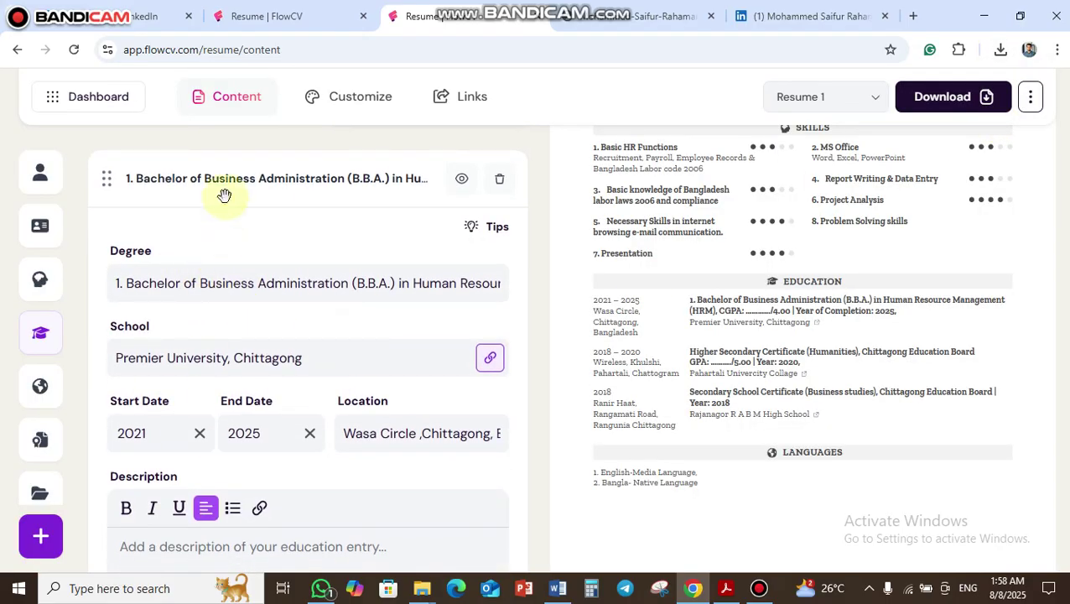
{"action": "left_click_drag", "start_coordinate": [130, 285], "coordinate": [569, 289]}
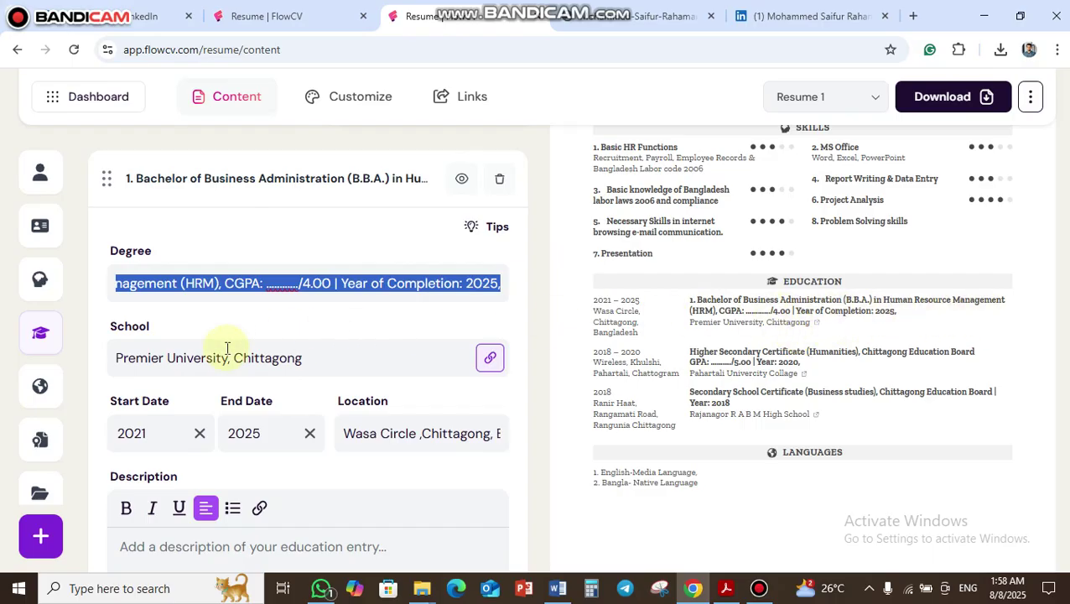
{"action": "left_click", "coordinate": [324, 357]}
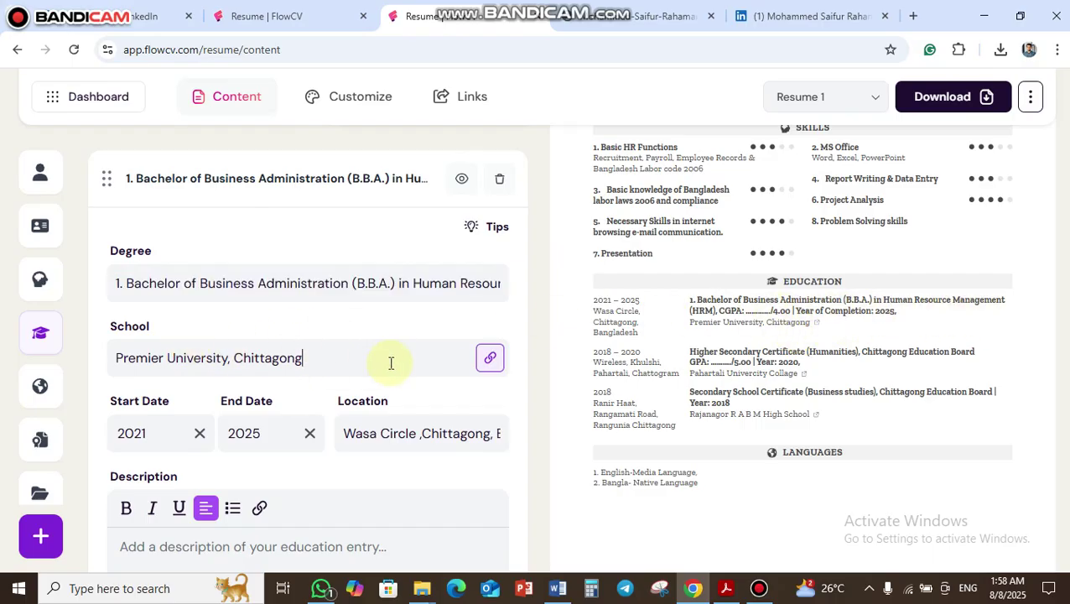
{"action": "scroll", "coordinate": [391, 363], "scroll_direction": "down", "scroll_amount": 1}
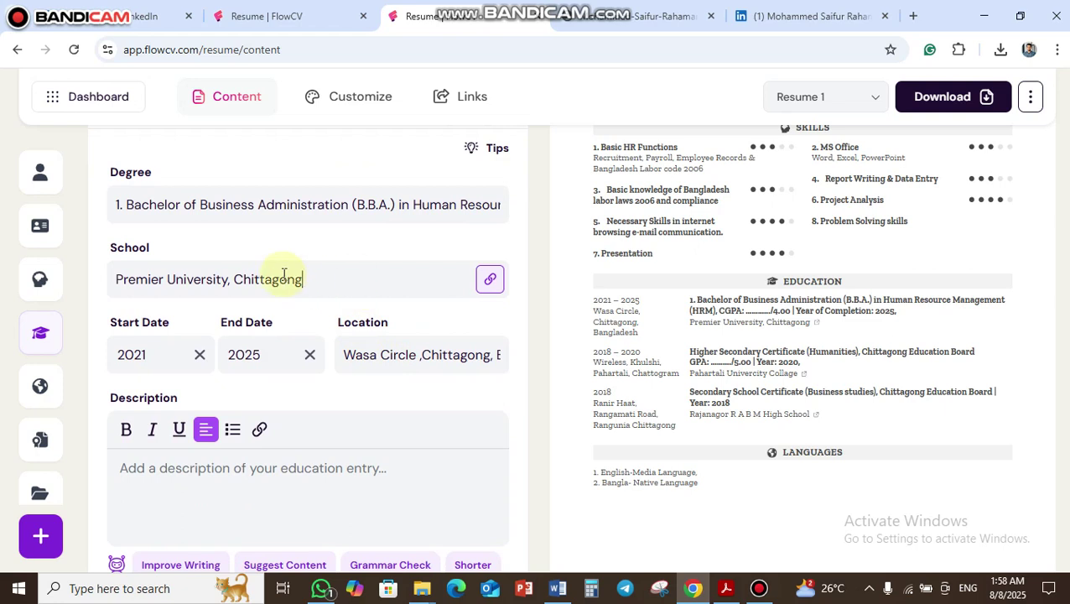
{"action": "left_click", "coordinate": [486, 283]}
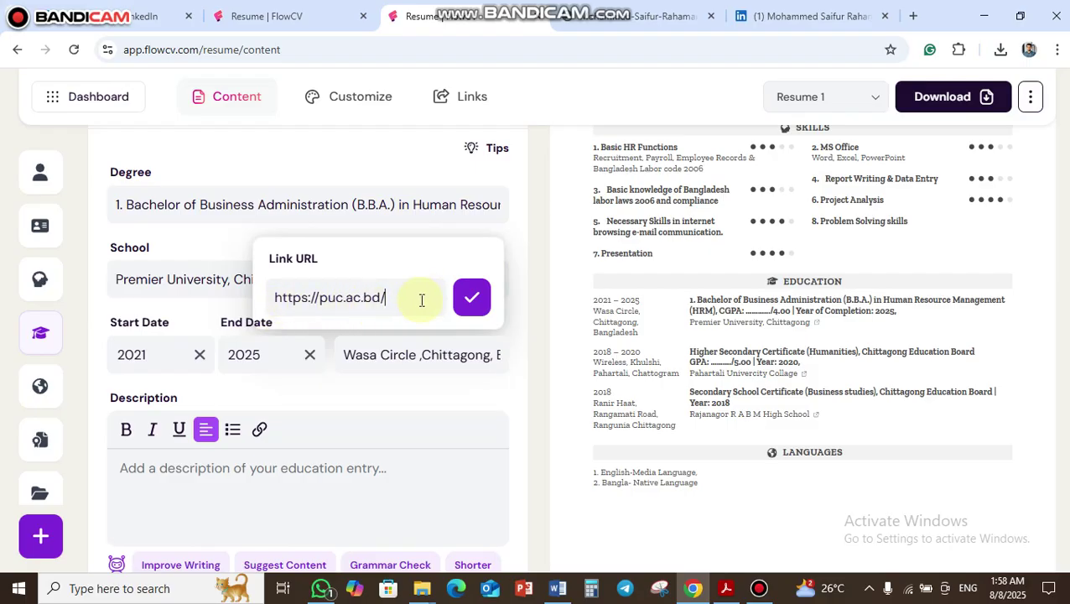
{"action": "left_click", "coordinate": [472, 297]}
- Check the B.B.A. location, then expand the Higher Secondary and Secondary School Certificate entries
{"action": "scroll", "coordinate": [324, 338], "scroll_direction": "down", "scroll_amount": 2}
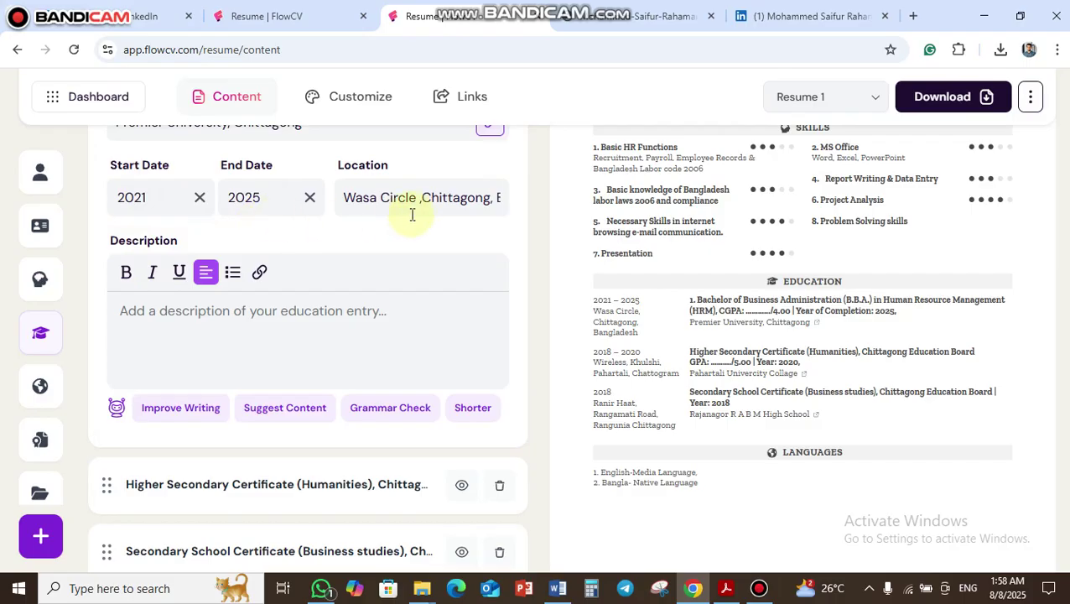
{"action": "left_click_drag", "start_coordinate": [348, 199], "coordinate": [503, 210]}
{"action": "scroll", "coordinate": [344, 285], "scroll_direction": "down", "scroll_amount": 2}
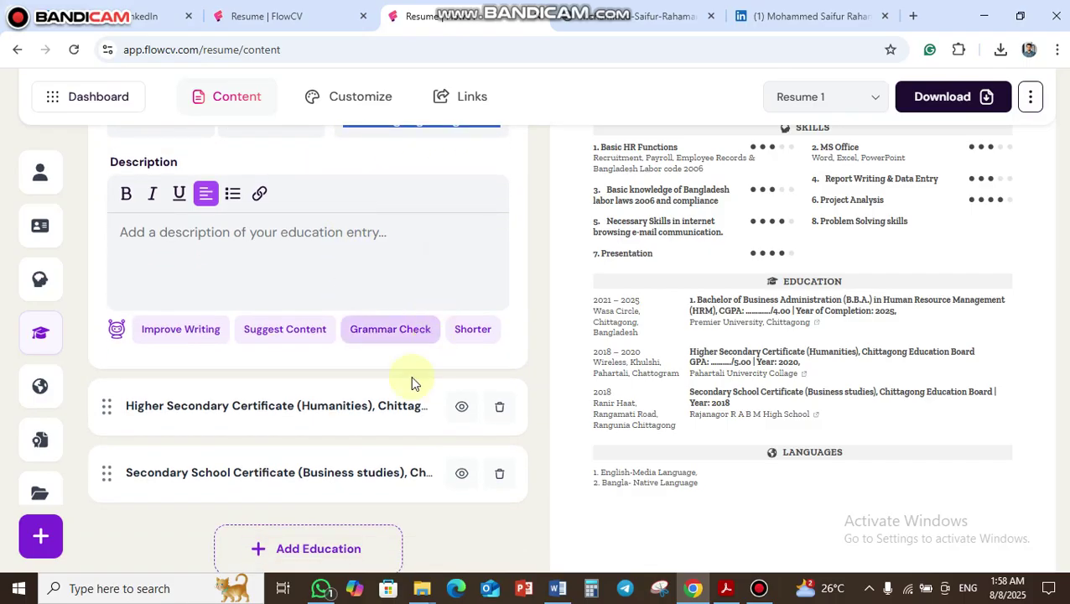
{"action": "left_click", "coordinate": [277, 319]}
{"action": "scroll", "coordinate": [265, 323], "scroll_direction": "down", "scroll_amount": 5}
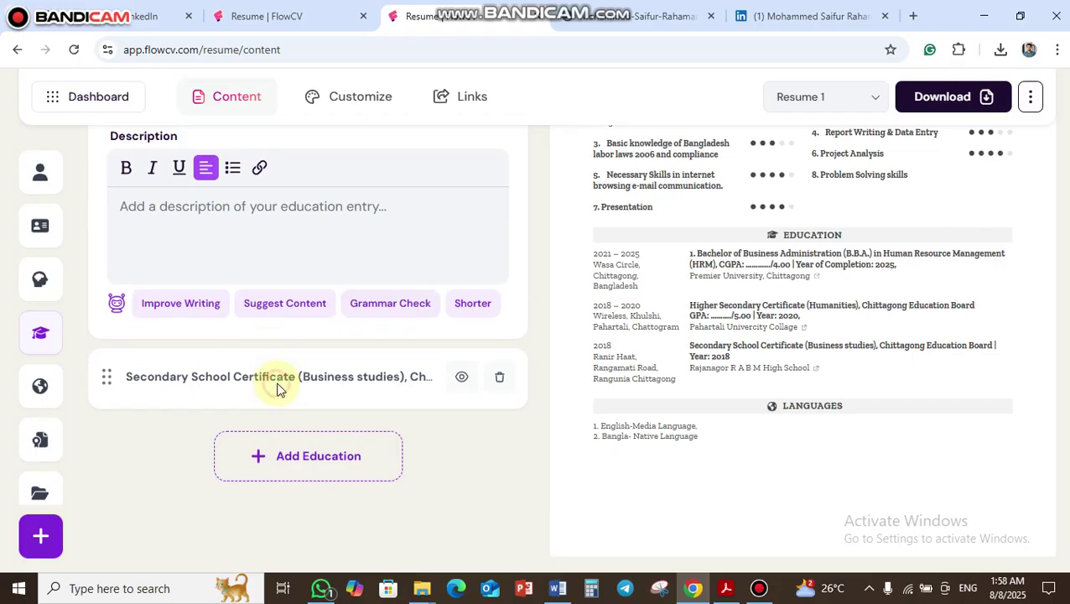
{"action": "left_click", "coordinate": [277, 388]}
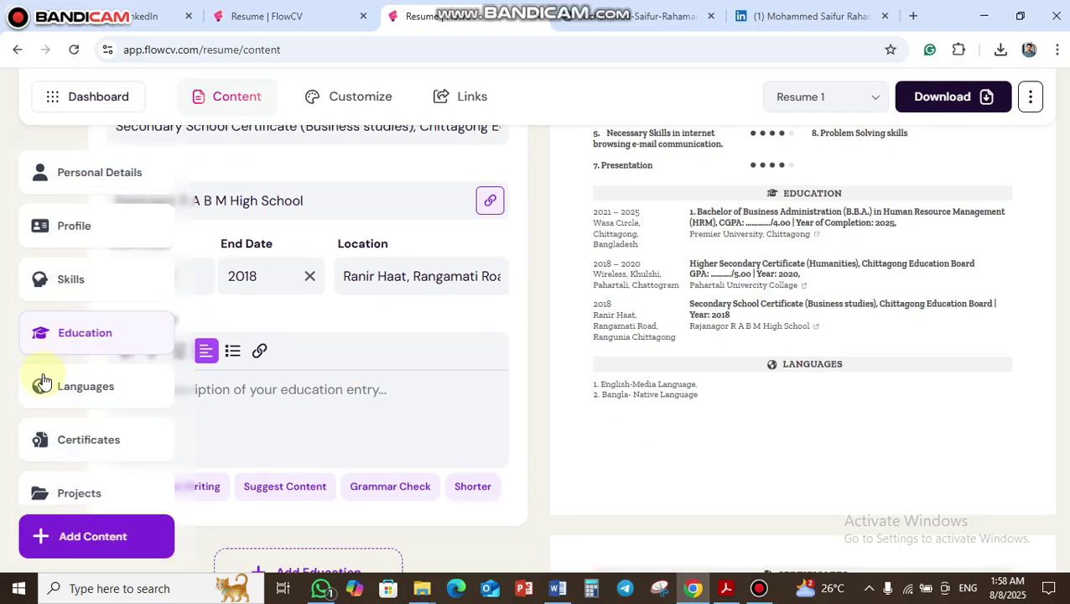
- Switch to the Languages section, which shows one entry with English and Bangla
{"action": "left_click", "coordinate": [39, 384]}
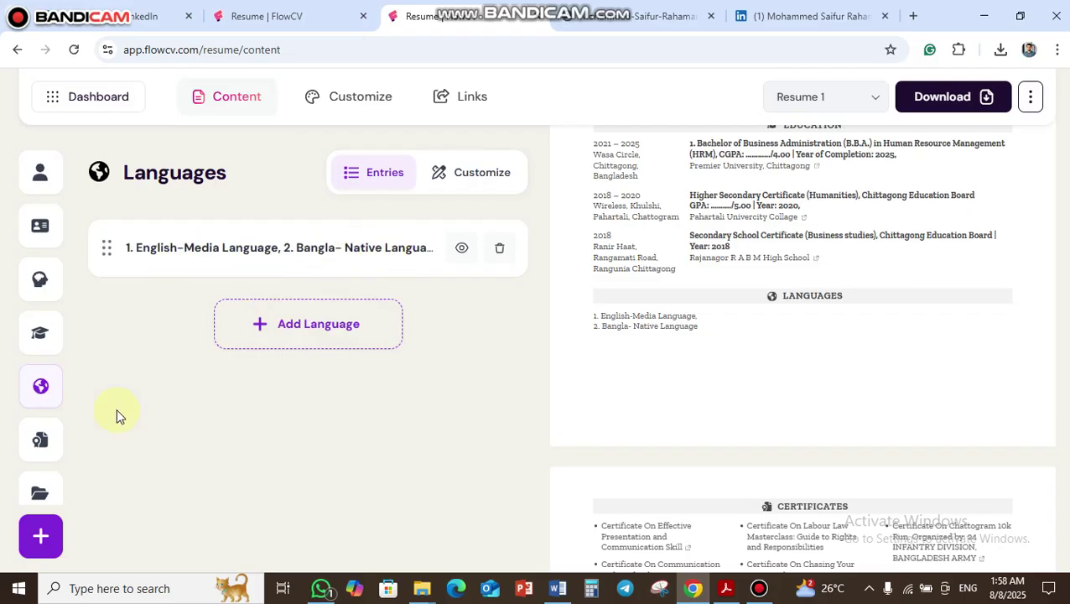
- Open the Certificates section and expand the first certificate entry
{"action": "mouse_move", "coordinate": [47, 464]}
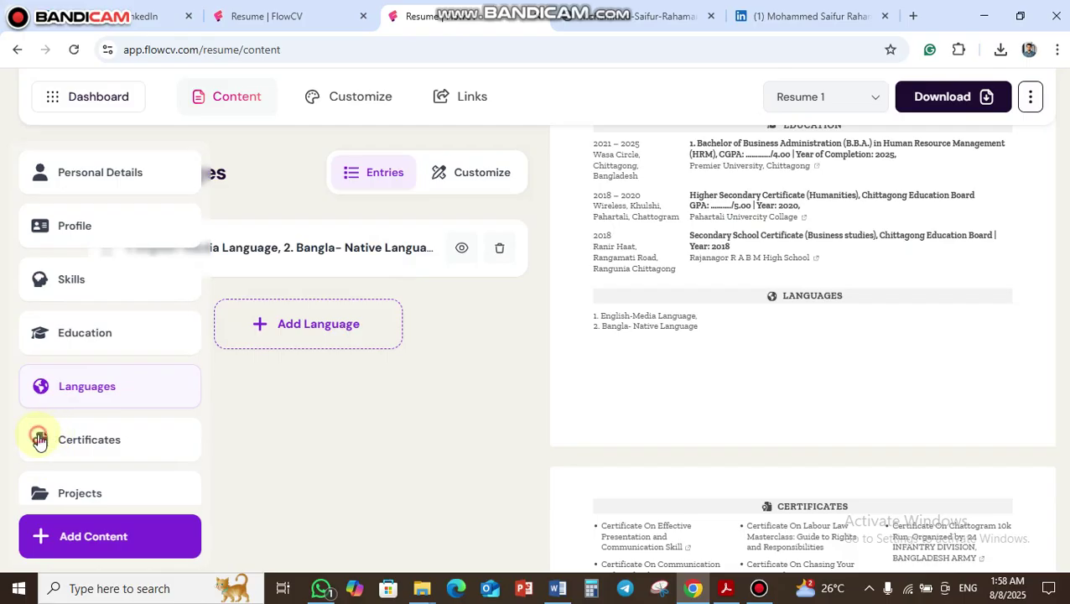
{"action": "left_click", "coordinate": [40, 440]}
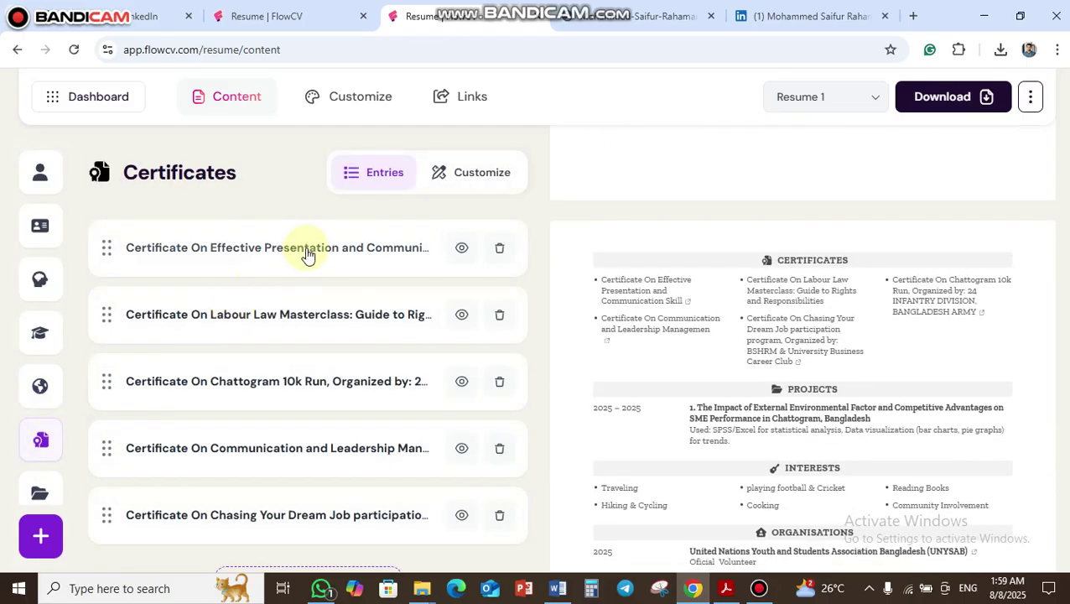
{"action": "scroll", "coordinate": [315, 379], "scroll_direction": "down", "scroll_amount": 2}
{"action": "scroll", "coordinate": [302, 353], "scroll_direction": "up", "scroll_amount": 2}
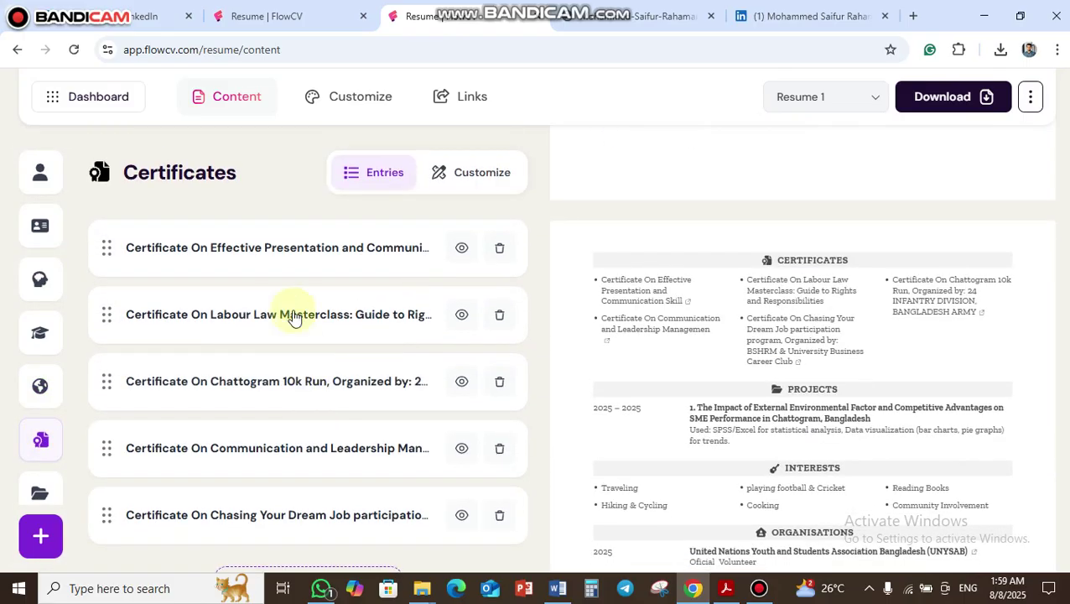
{"action": "left_click", "coordinate": [268, 257]}
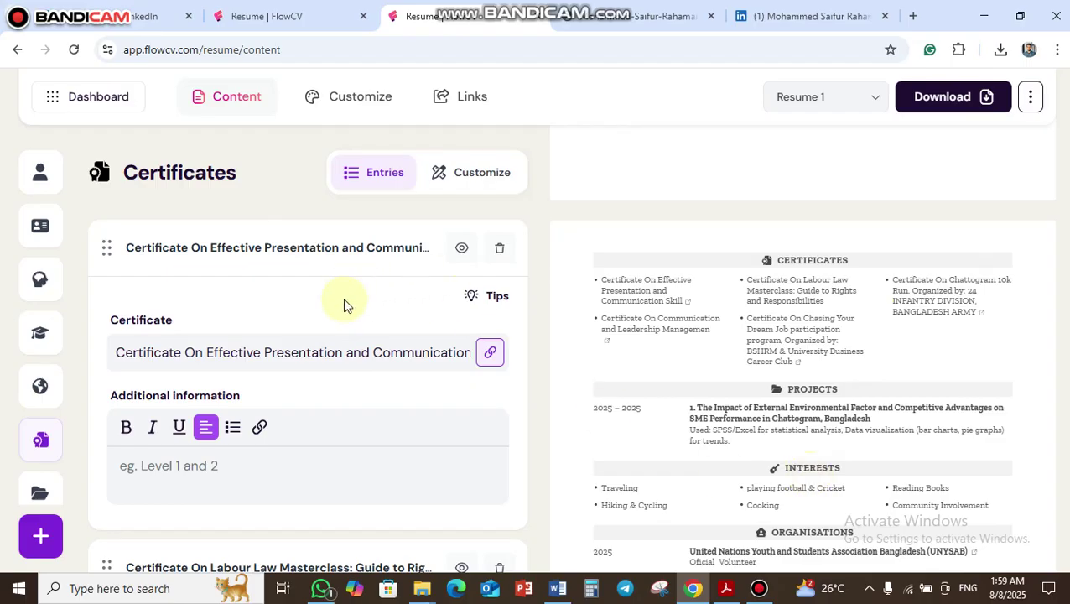
- Scroll through the five certificate entries, comparing them with the resume preview
{"action": "scroll", "coordinate": [331, 374], "scroll_direction": "down", "scroll_amount": 2}
{"action": "scroll", "coordinate": [337, 365], "scroll_direction": "up", "scroll_amount": 2}
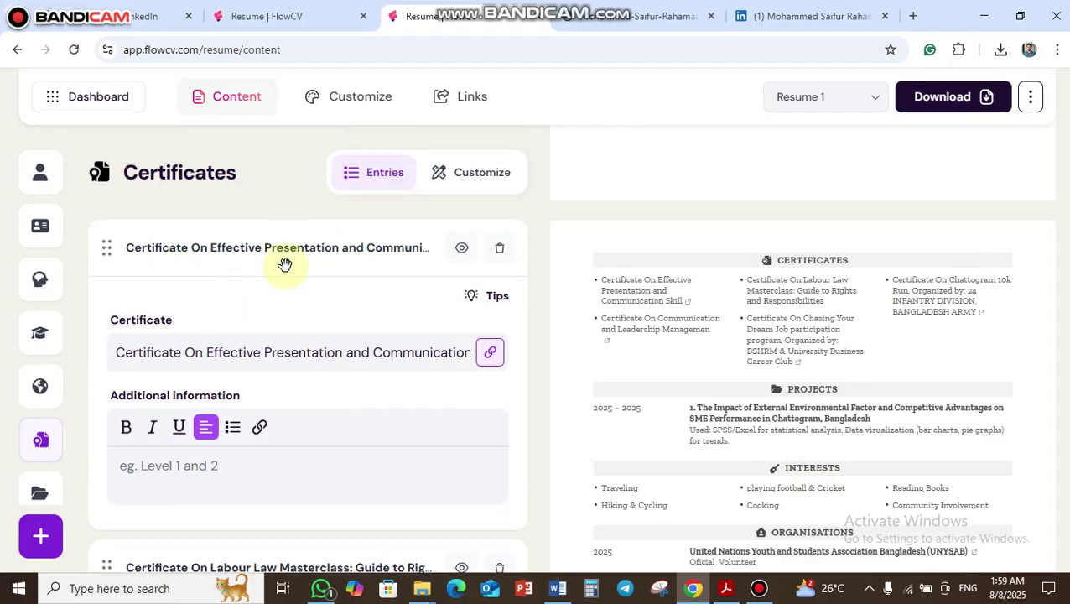
{"action": "scroll", "coordinate": [397, 275], "scroll_direction": "down", "scroll_amount": 1}
{"action": "scroll", "coordinate": [395, 281], "scroll_direction": "down", "scroll_amount": 4}
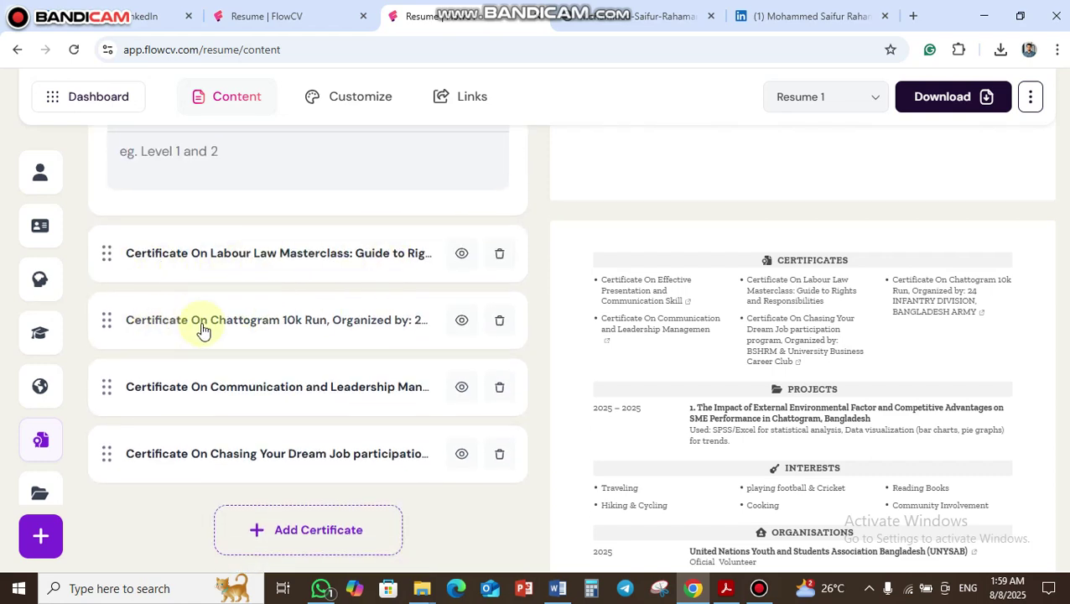
{"action": "scroll", "coordinate": [243, 373], "scroll_direction": "down", "scroll_amount": 1}
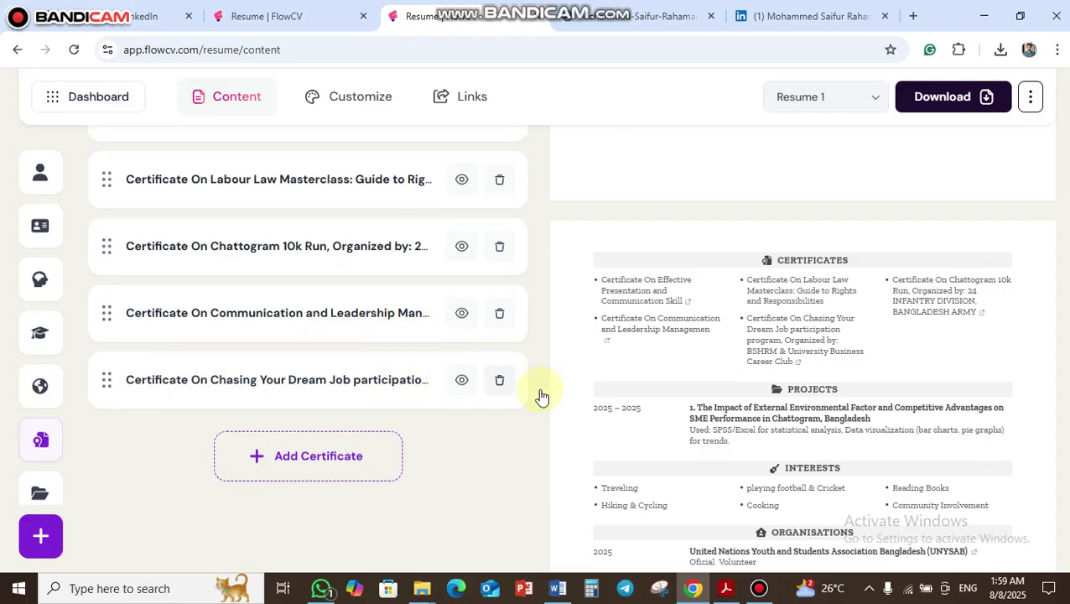
{"action": "scroll", "coordinate": [824, 362], "scroll_direction": "down", "scroll_amount": 2}
{"action": "scroll", "coordinate": [824, 363], "scroll_direction": "down", "scroll_amount": 3}
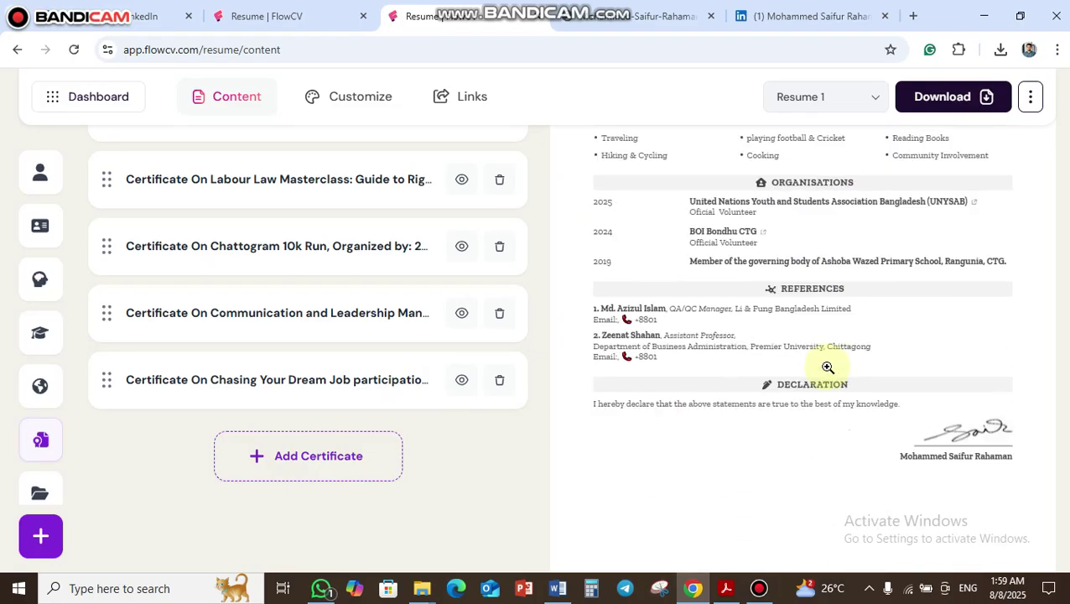
{"action": "scroll", "coordinate": [824, 362], "scroll_direction": "up", "scroll_amount": 2}
{"action": "scroll", "coordinate": [825, 362], "scroll_direction": "down", "scroll_amount": 2}
{"action": "scroll", "coordinate": [825, 363], "scroll_direction": "up", "scroll_amount": 10}
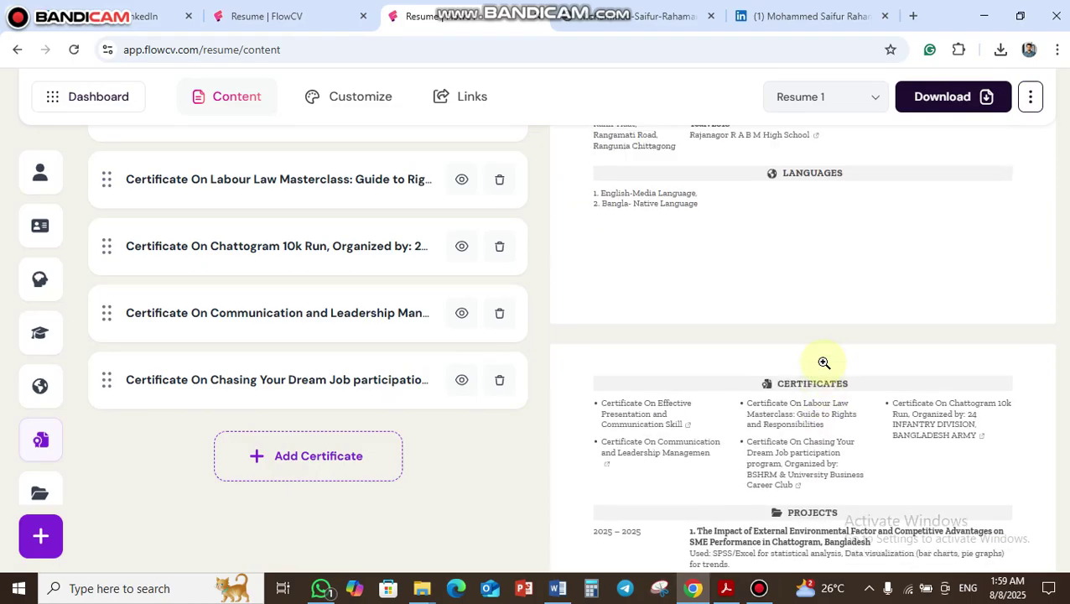
{"action": "scroll", "coordinate": [799, 286], "scroll_direction": "up", "scroll_amount": 1}
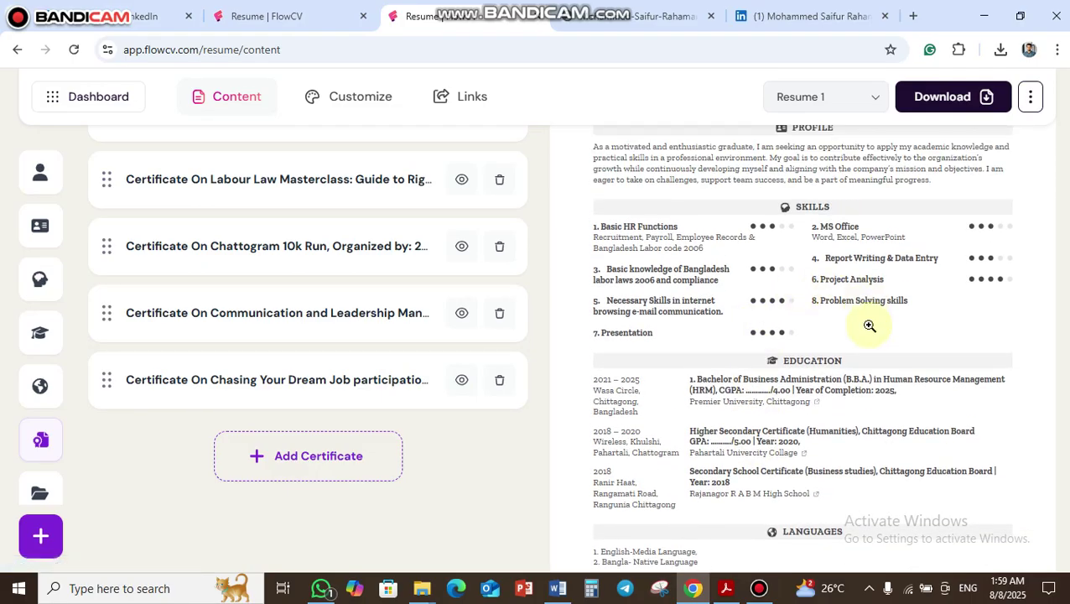
{"action": "scroll", "coordinate": [856, 327], "scroll_direction": "down", "scroll_amount": 5}
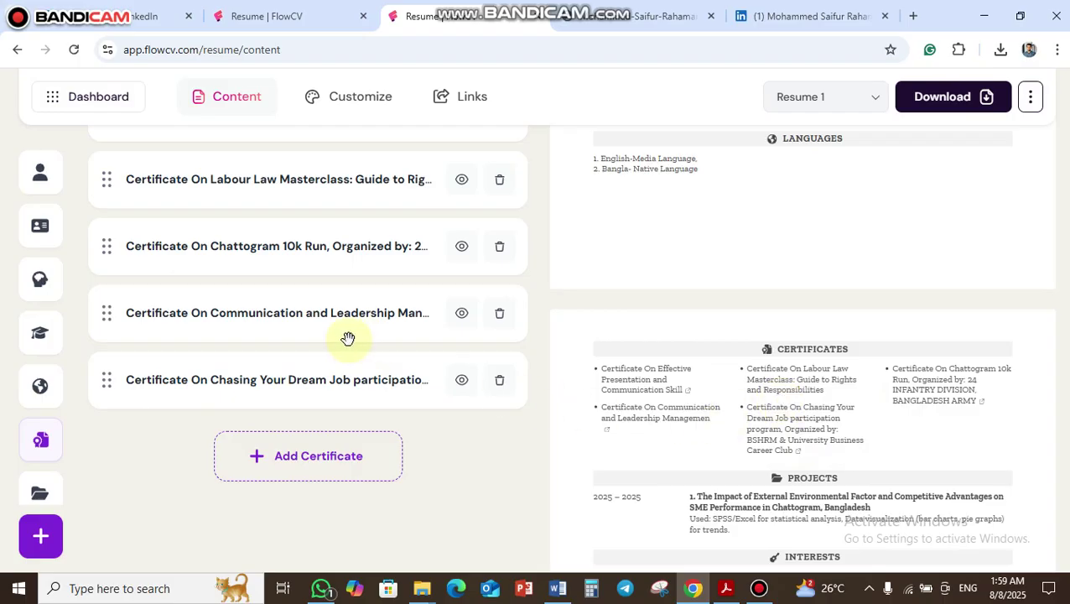
{"action": "mouse_move", "coordinate": [62, 459]}
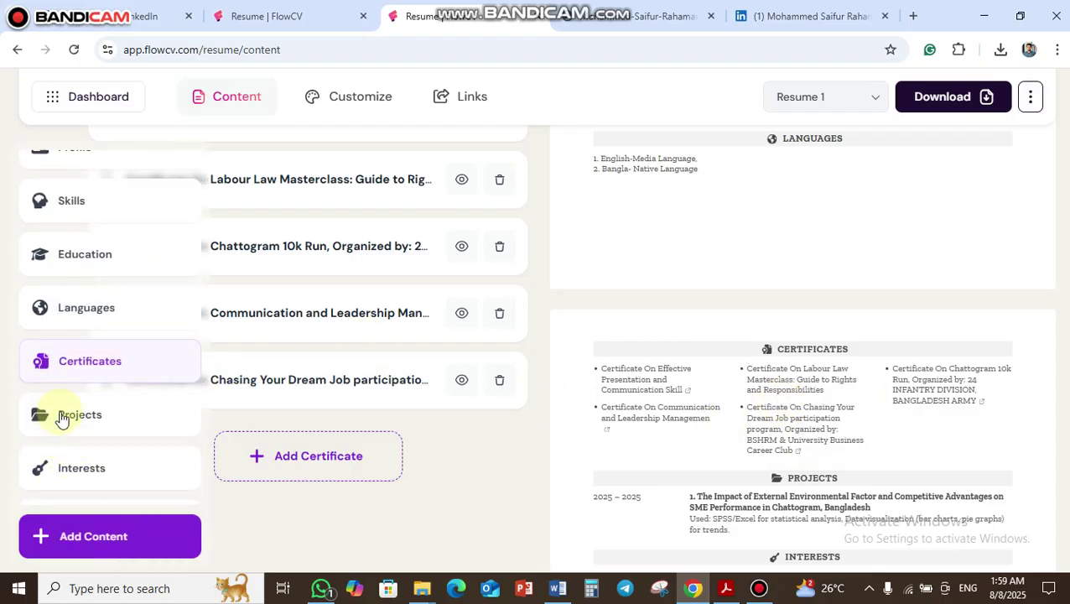
- Open Projects, expand the single project, and check its title's link without adding one
{"action": "left_click", "coordinate": [63, 417]}
{"action": "scroll", "coordinate": [975, 437], "scroll_direction": "down", "scroll_amount": 3}
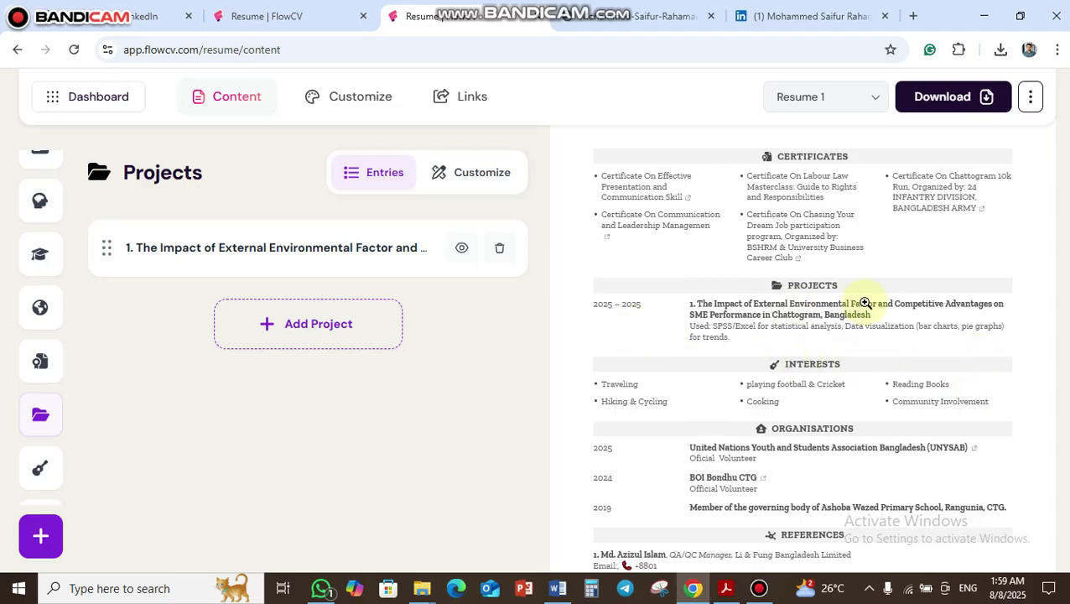
{"action": "left_click", "coordinate": [315, 248]}
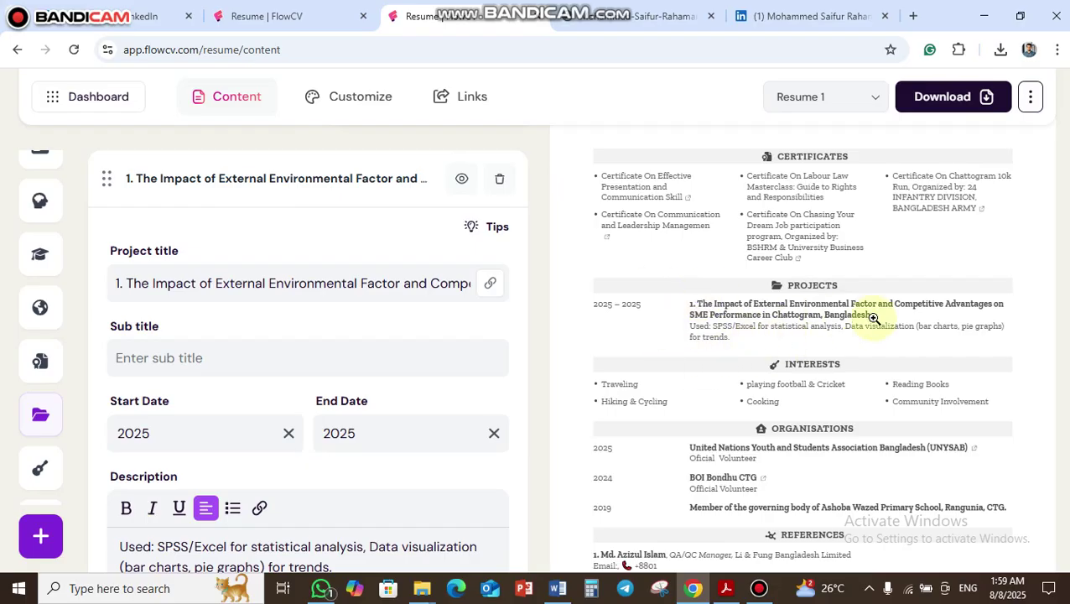
{"action": "left_click", "coordinate": [353, 277]}
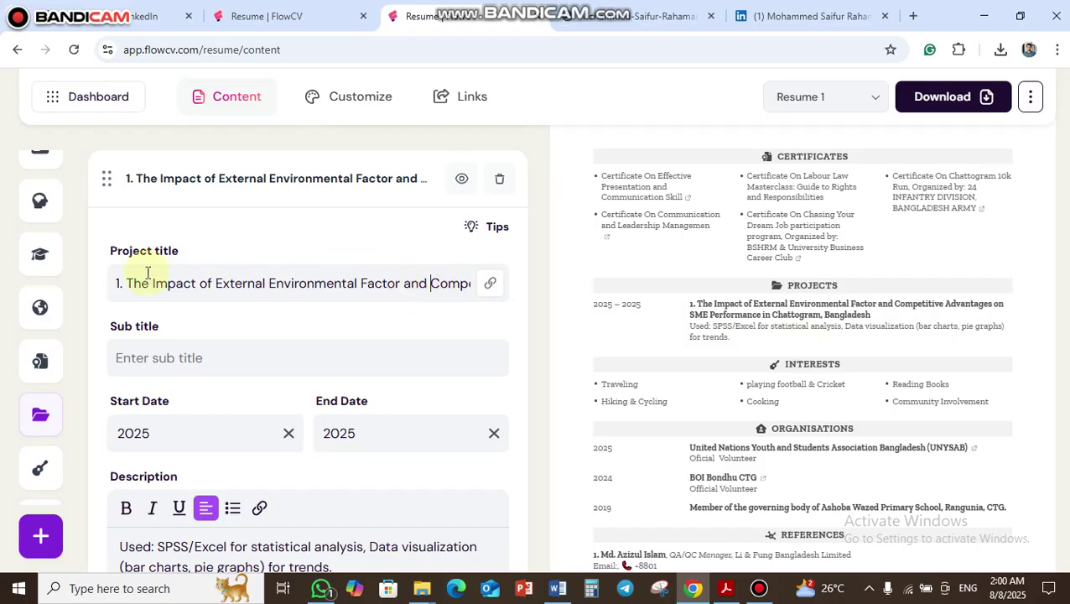
{"action": "left_click_drag", "start_coordinate": [124, 280], "coordinate": [509, 283]}
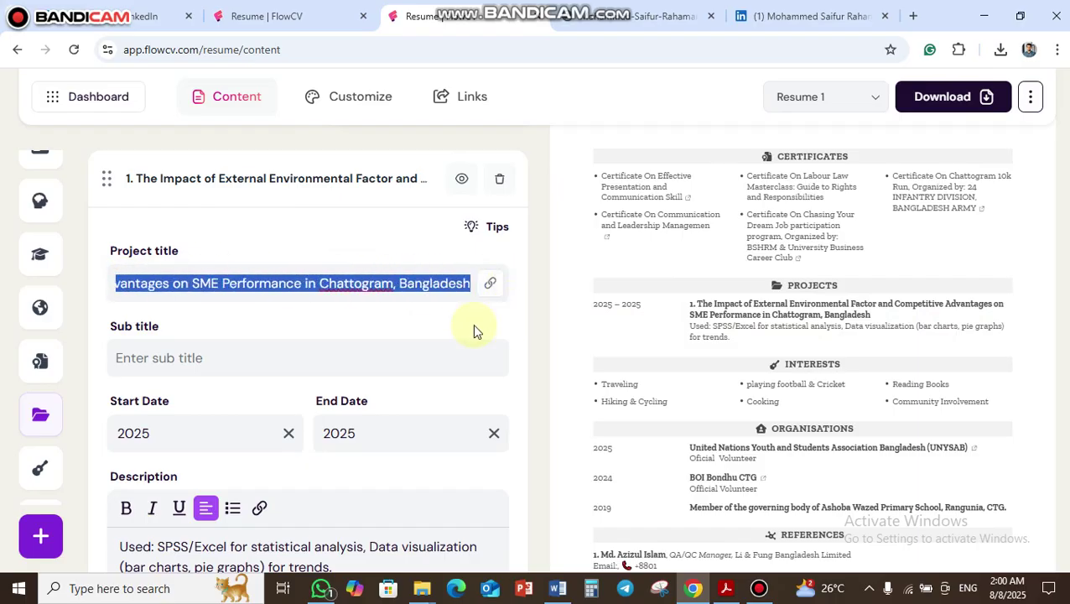
{"action": "left_click", "coordinate": [416, 313]}
{"action": "left_click", "coordinate": [491, 285]}
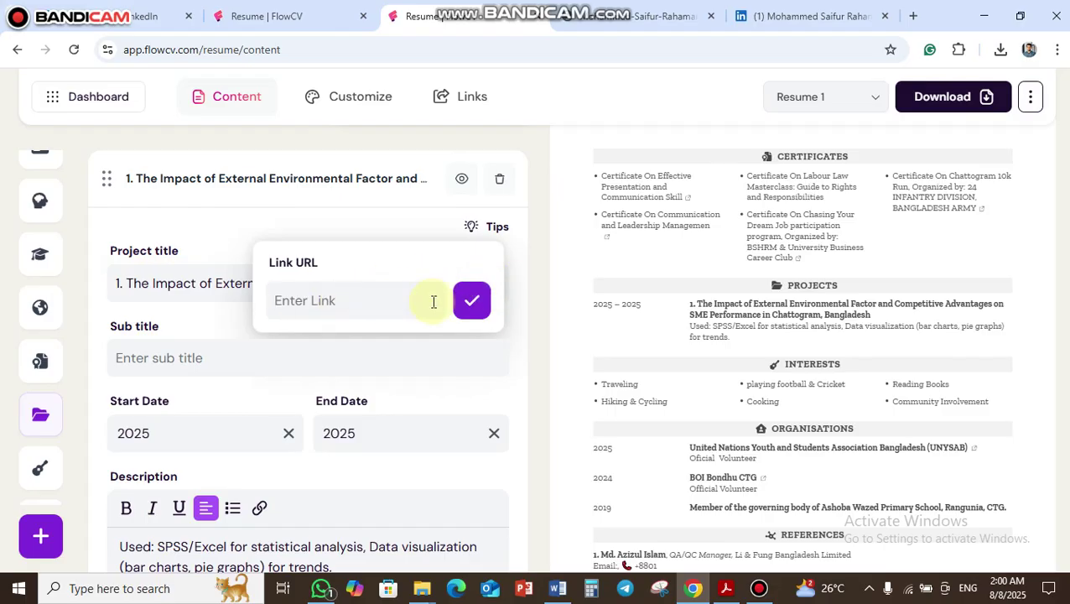
{"action": "left_click", "coordinate": [478, 302]}
- Scroll past the project details and go to the Interests section
{"action": "scroll", "coordinate": [382, 315], "scroll_direction": "down", "scroll_amount": 2}
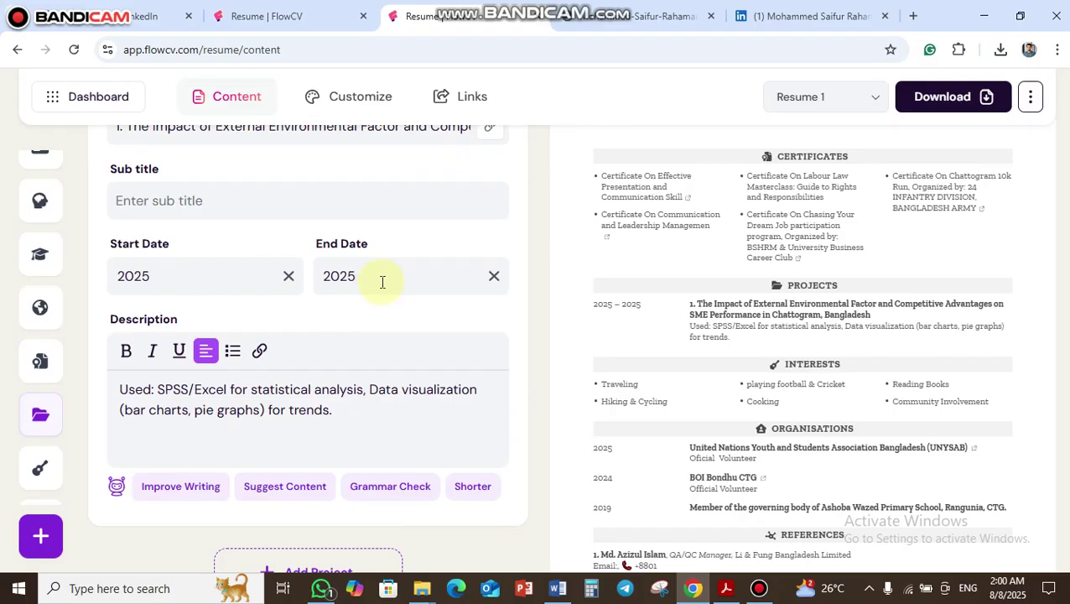
{"action": "scroll", "coordinate": [374, 348], "scroll_direction": "down", "scroll_amount": 2}
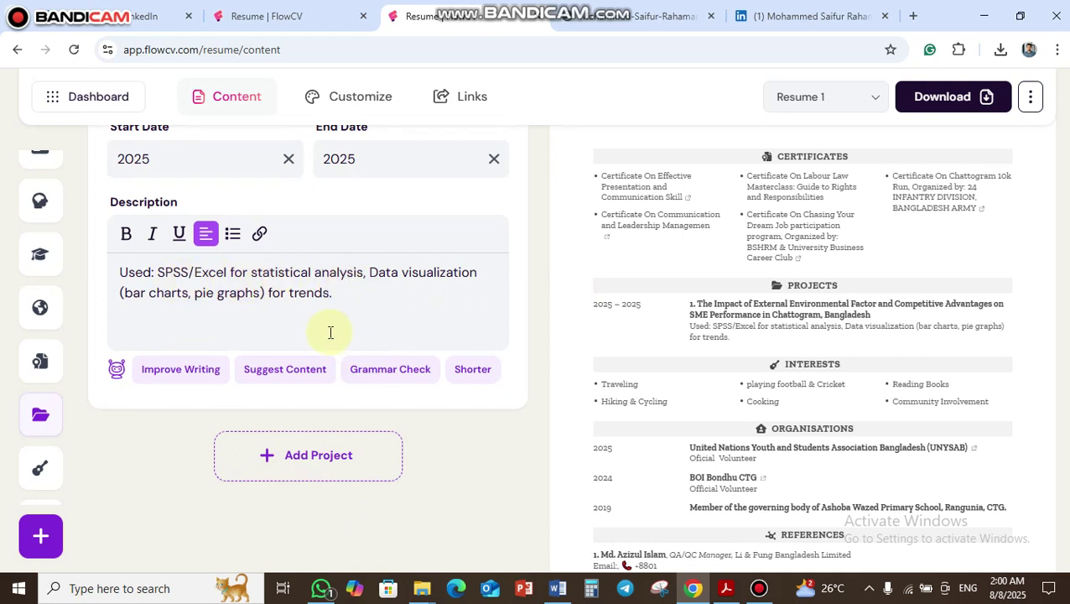
{"action": "scroll", "coordinate": [43, 457], "scroll_direction": "down", "scroll_amount": 1}
{"action": "left_click", "coordinate": [60, 389]}
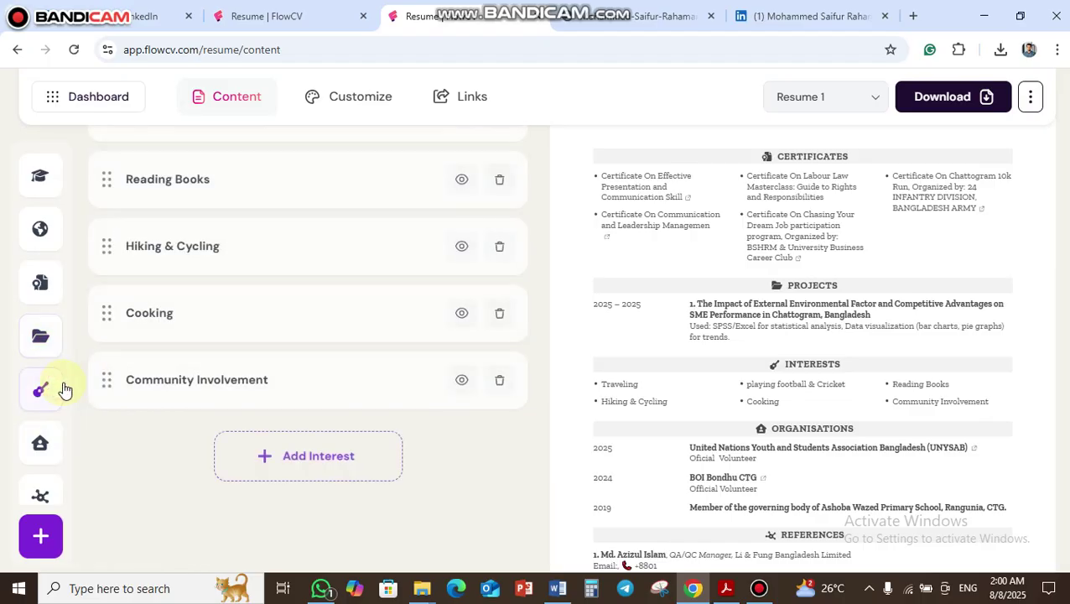